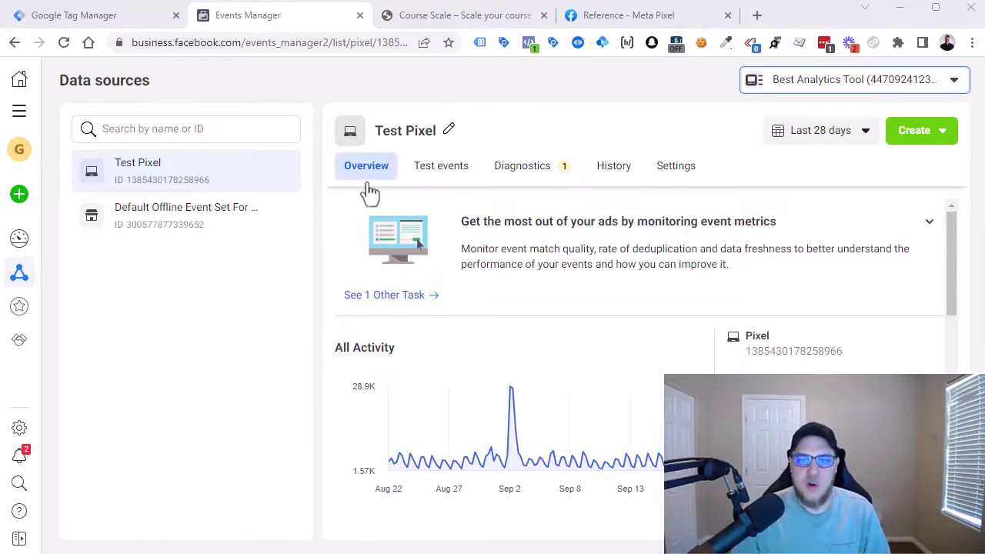
- Add events to Test Pixel from a new website using manual code installation, and copy the pixel base code
scroll(515, 258, "down", 3)
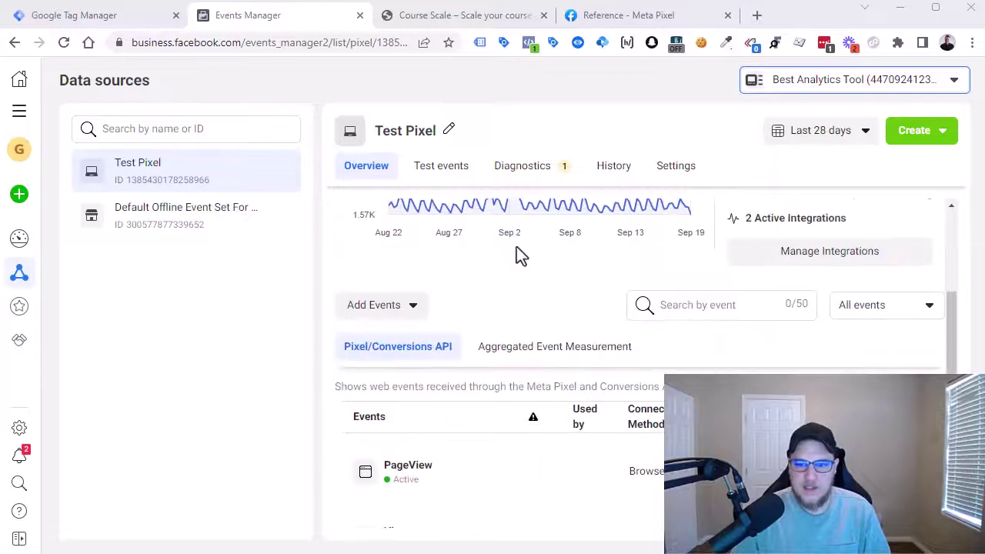
left_click(410, 308)
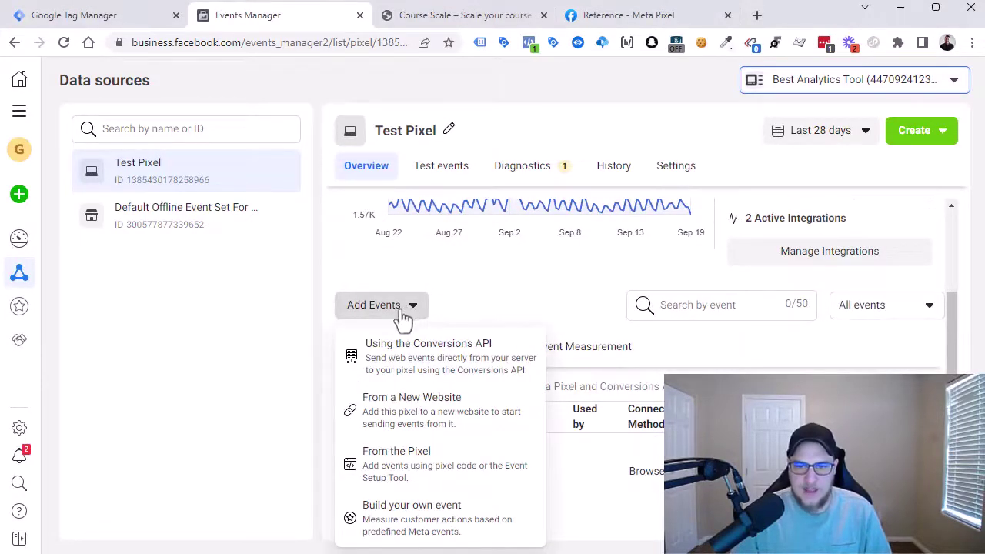
left_click(423, 425)
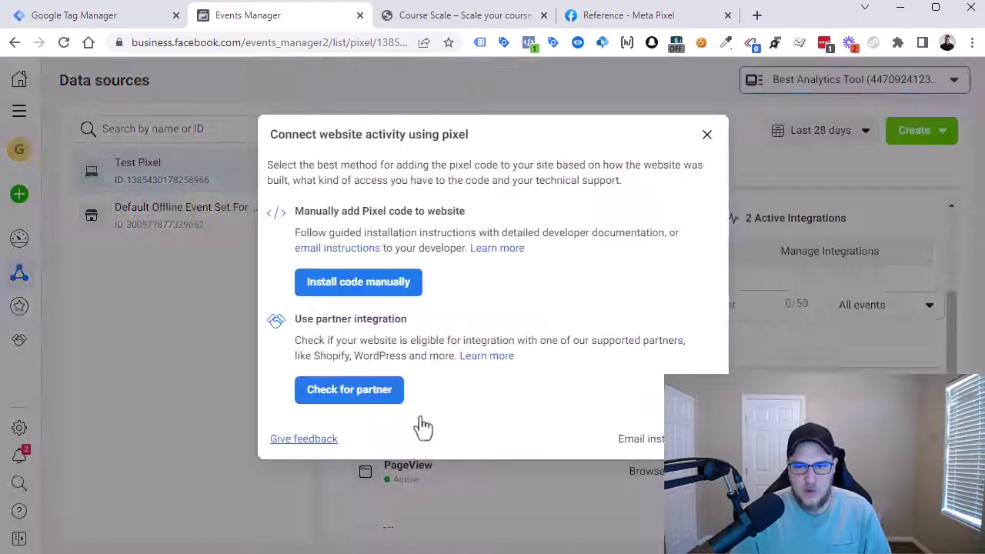
left_click(343, 289)
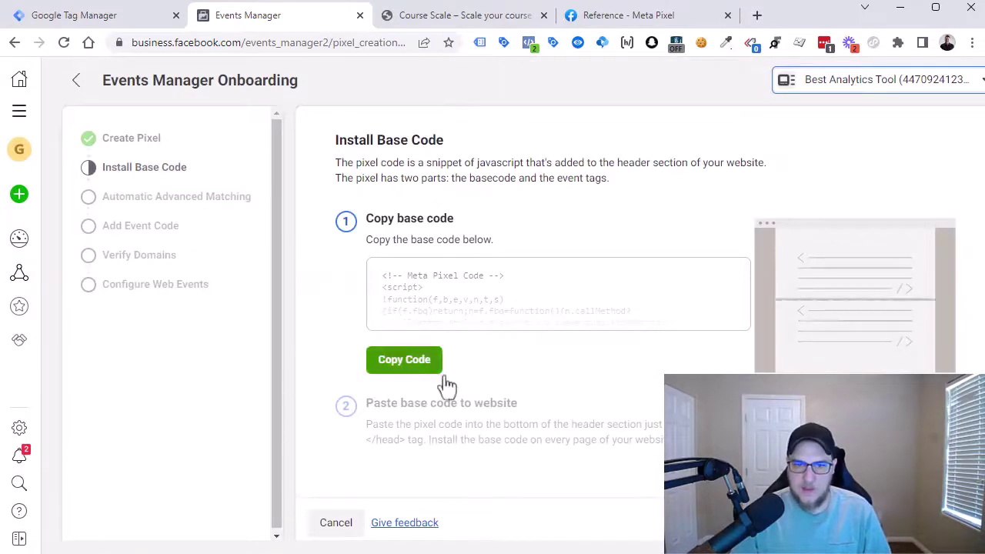
left_click(401, 376)
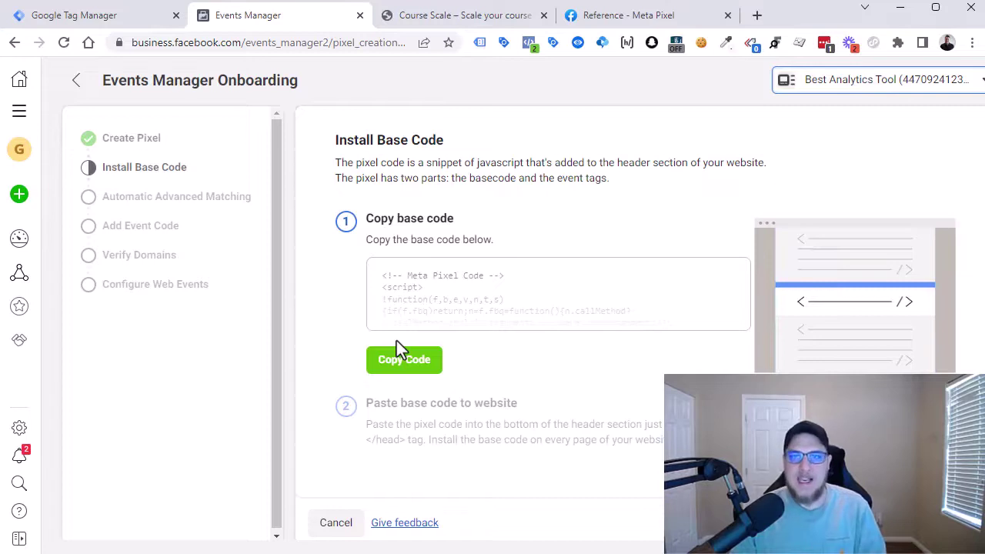
left_click(402, 362)
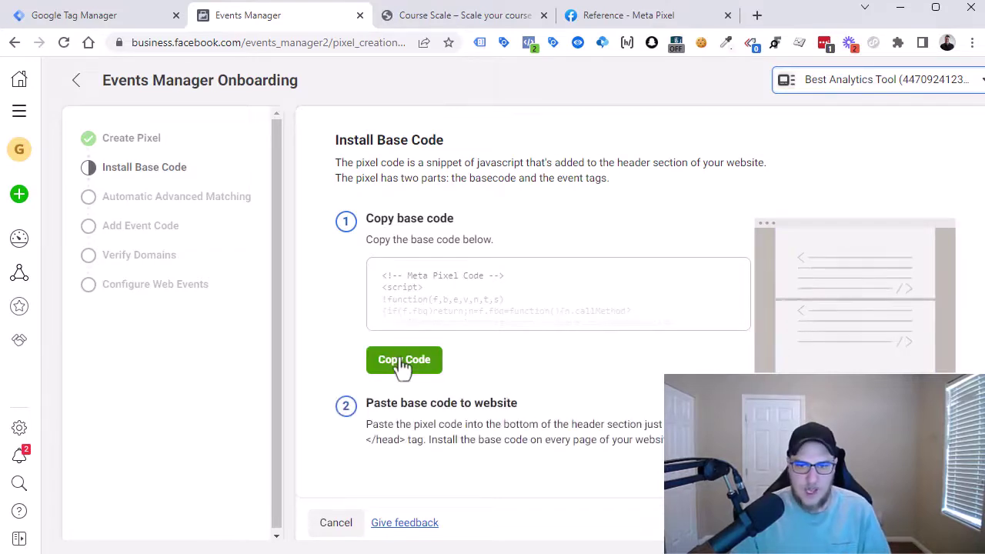
- Switch to the Course Scale site and open the Header & Footer code snippets page in its WordPress dashboard
left_click(486, 13)
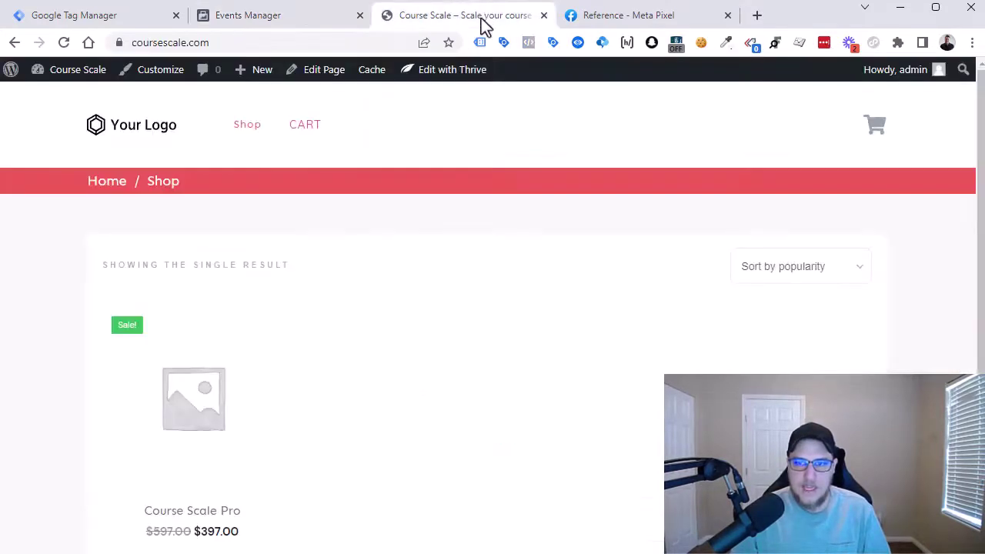
mouse_move(63, 77)
left_click(60, 107)
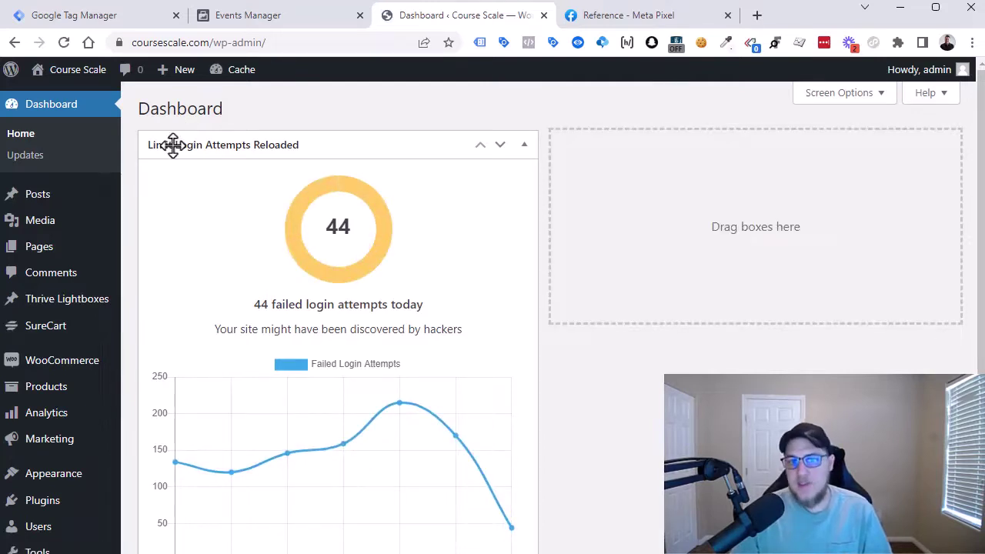
scroll(73, 185, "down", 3)
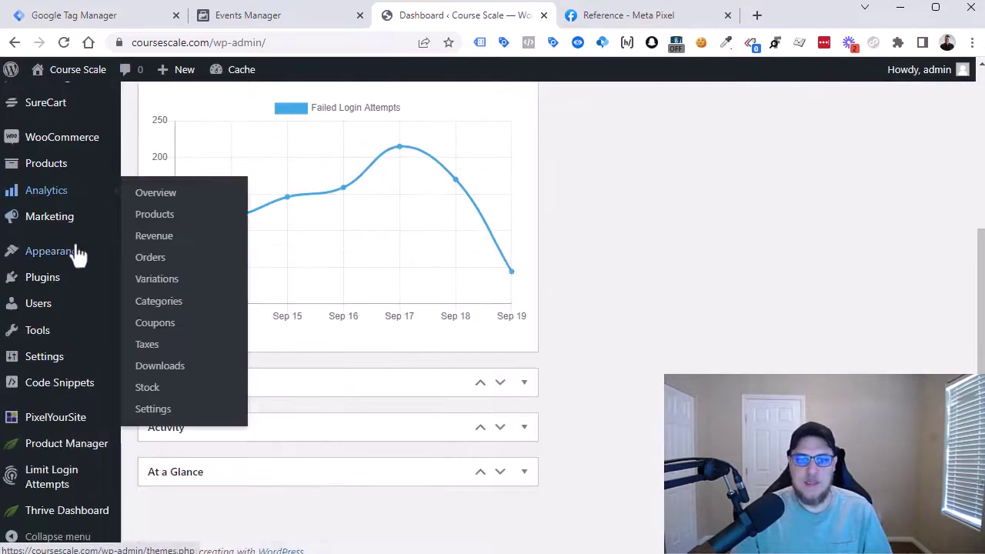
mouse_move(49, 398)
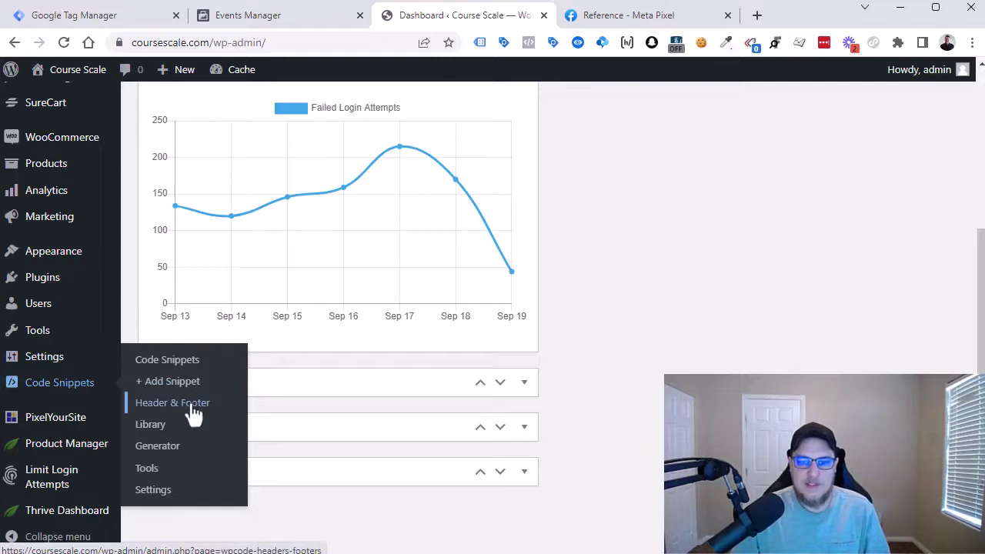
left_click(192, 413)
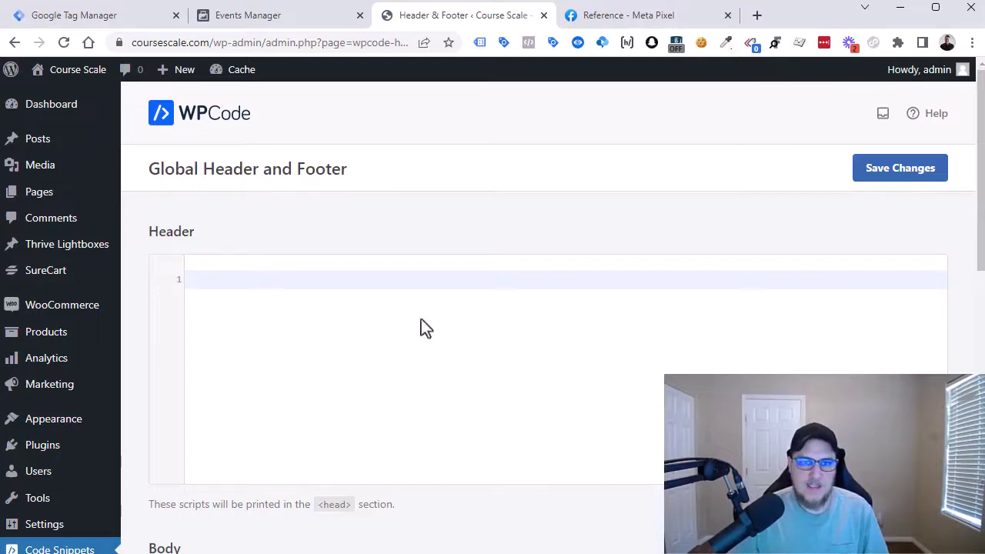
- Paste the copied Meta Pixel base code into the site's global Footer script editor
scroll(283, 204, "down", 2)
scroll(281, 201, "down", 5)
scroll(285, 242, "up", 3)
scroll(295, 290, "down", 3)
left_click(308, 411)
scroll(323, 323, "down", 2)
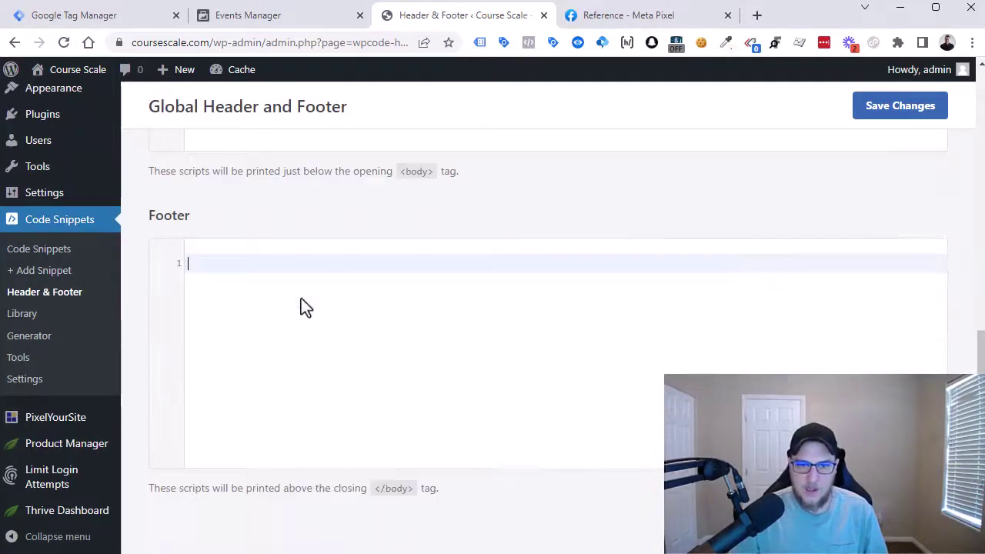
right_click(278, 233)
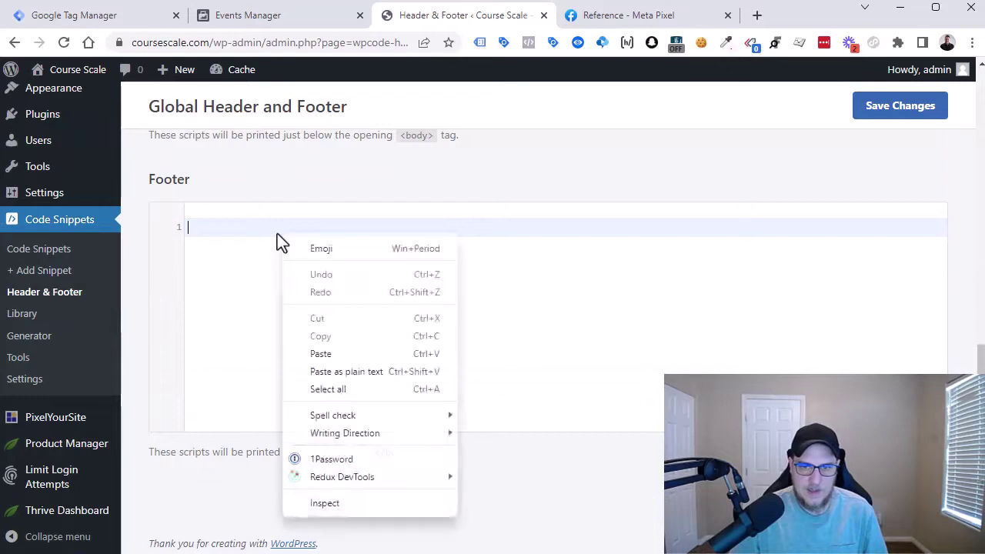
left_click(374, 361)
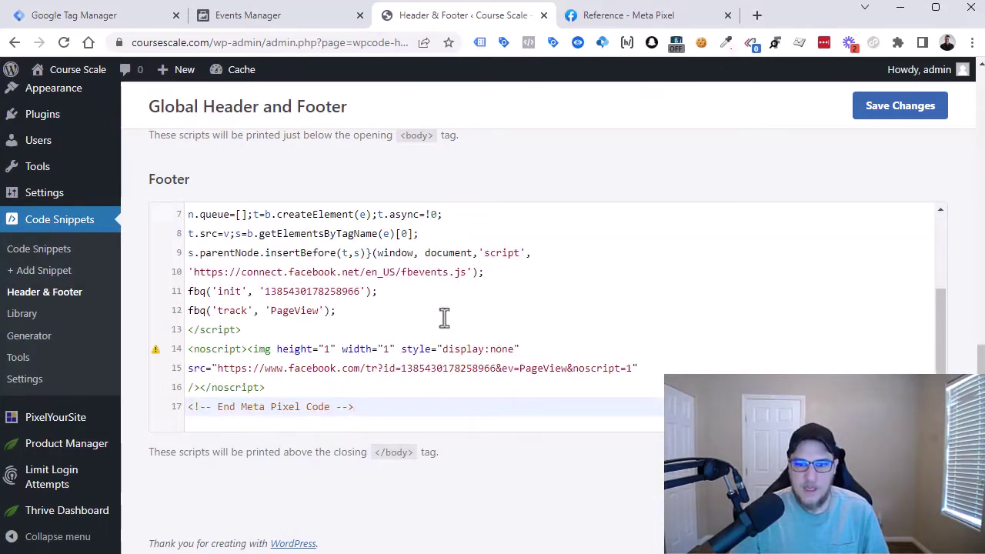
- Examine the pasted pixel code's opening comment, the init call with the pixel ID, and the PageView track call
scroll(257, 293, "up", 3)
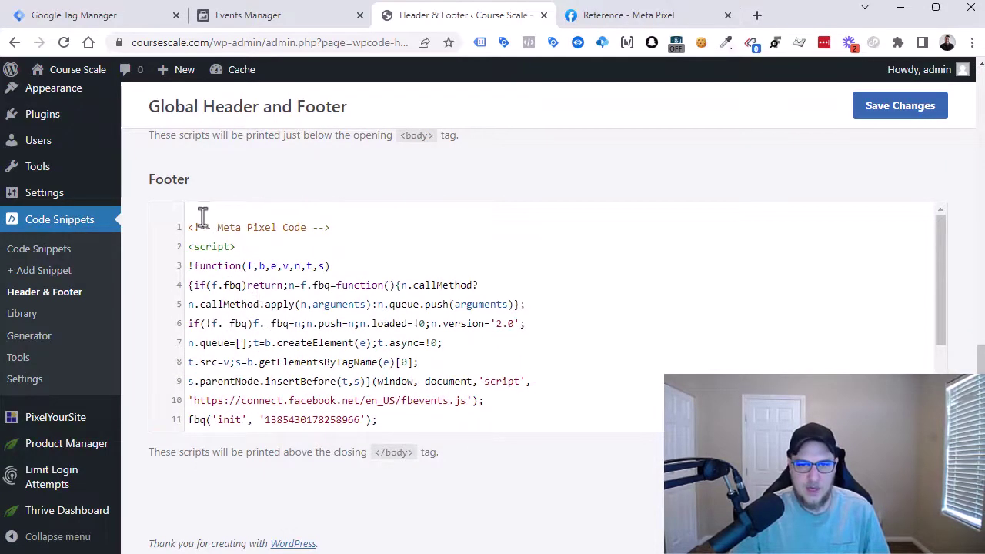
left_click_drag(191, 227, 330, 225)
left_click(360, 231)
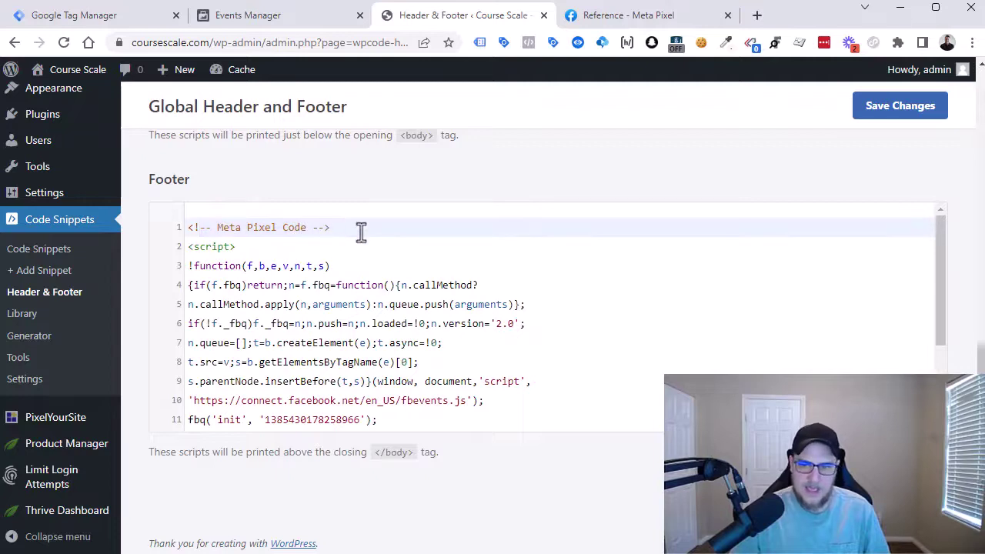
scroll(366, 231, "down", 2)
double_click(349, 293)
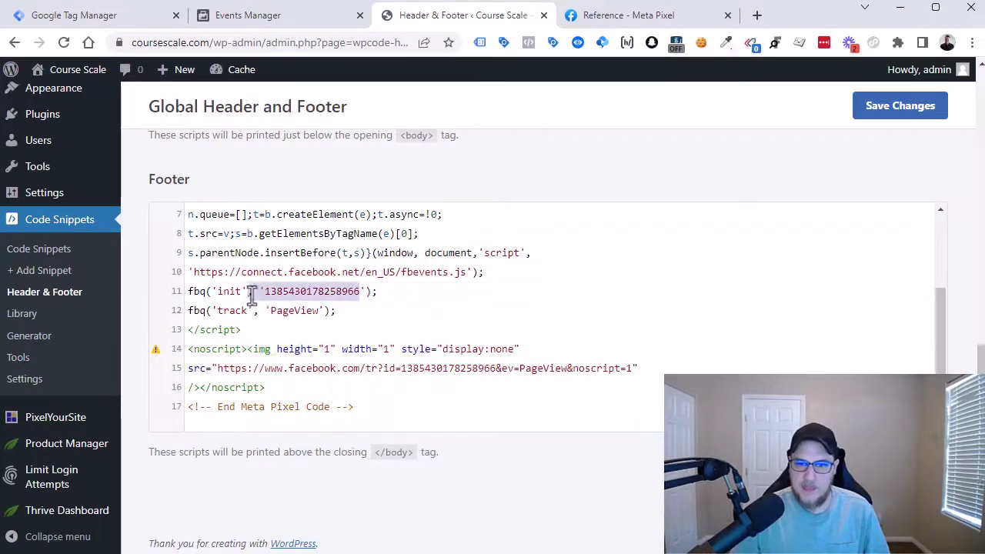
double_click(235, 292)
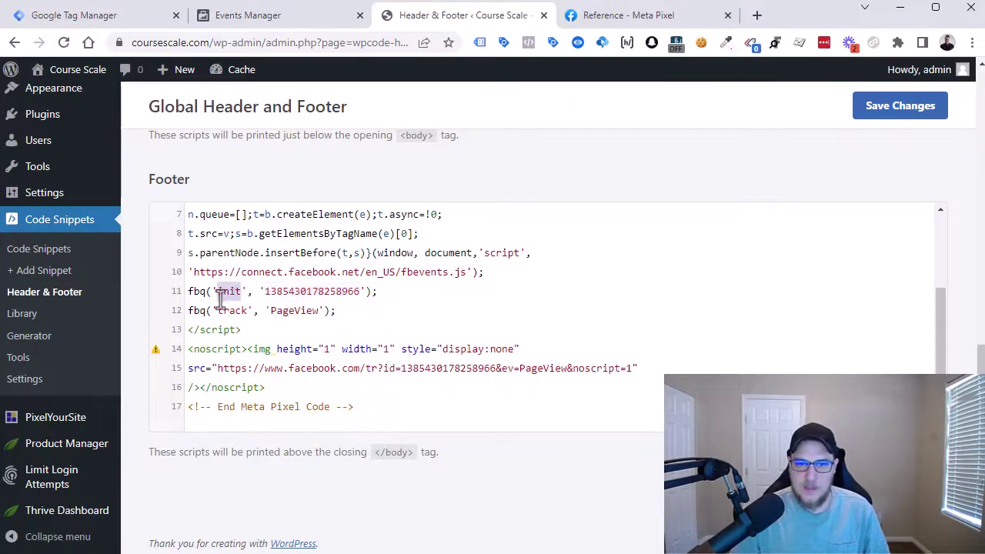
left_click_drag(266, 292, 363, 291)
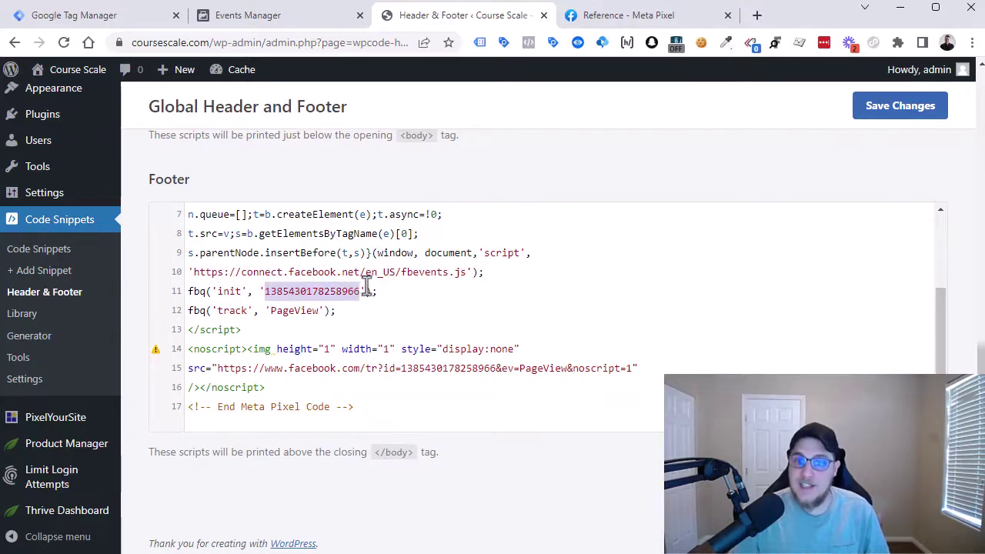
left_click(192, 310)
left_click_drag(193, 310, 255, 317)
left_click(306, 310)
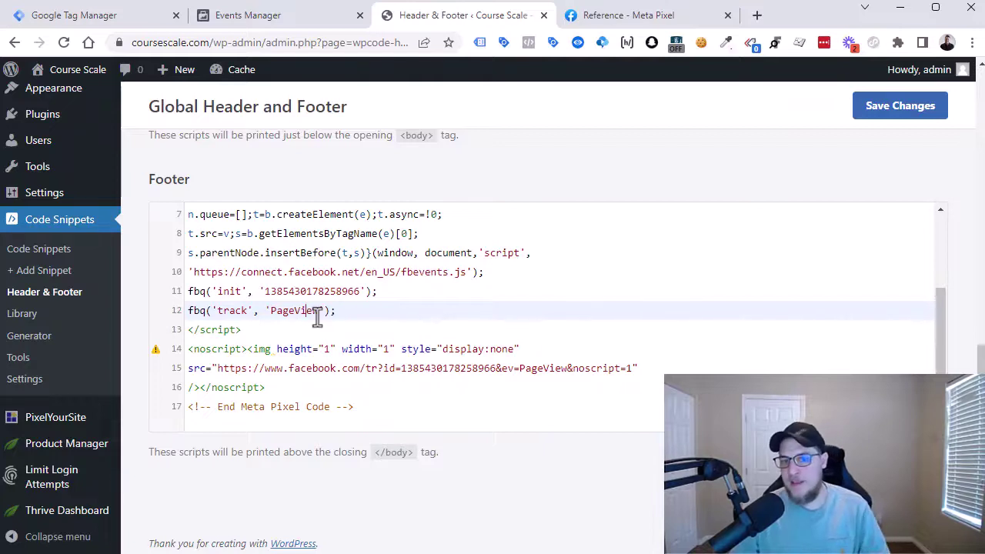
- Examine the noscript fallback block, its img tag and the PageView parameters in the image URL
left_click_drag(189, 348, 273, 387)
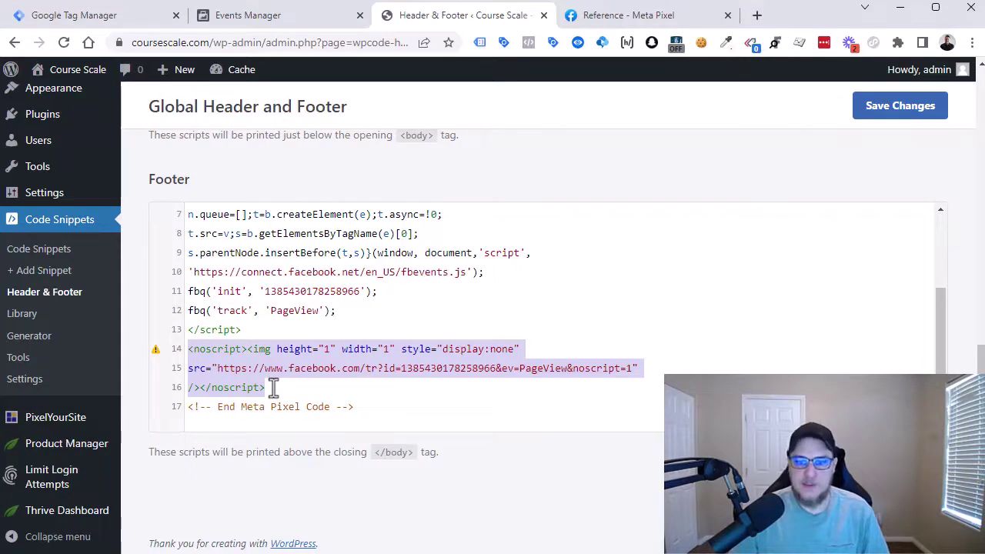
left_click(273, 387)
double_click(258, 350)
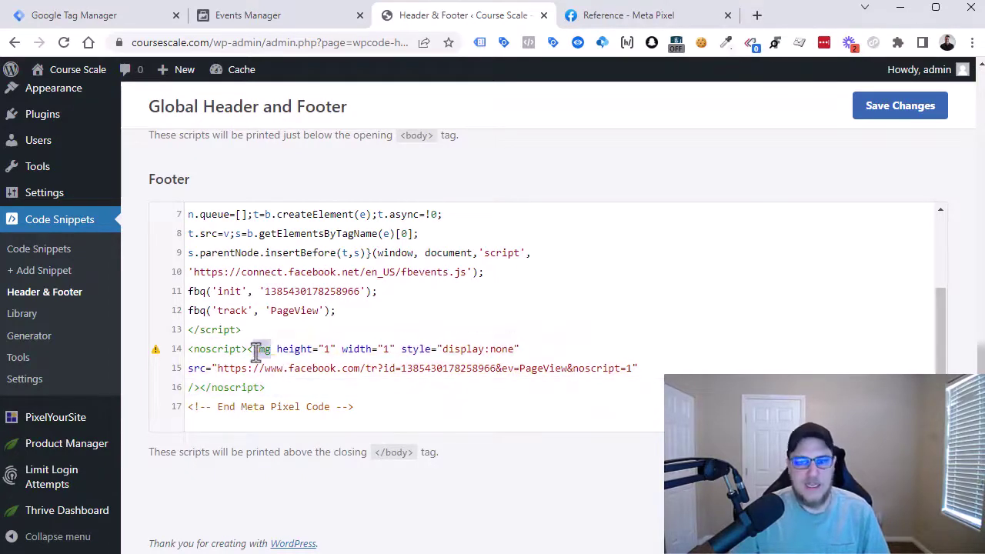
left_click_drag(336, 368, 642, 369)
left_click(643, 369)
- Save the global header and footer settings with the Meta Pixel code in the footer
scroll(660, 380, "up", 3)
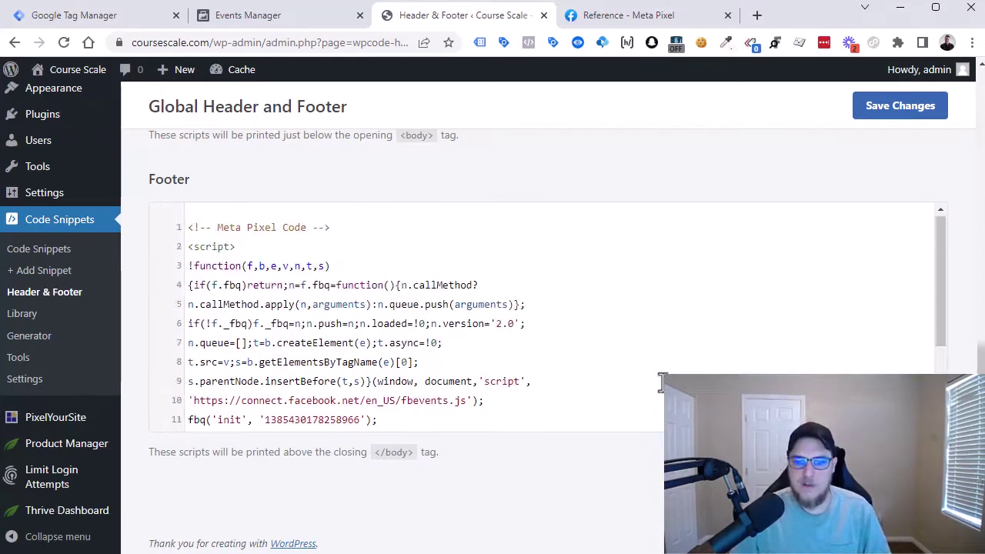
scroll(549, 345, "down", 2)
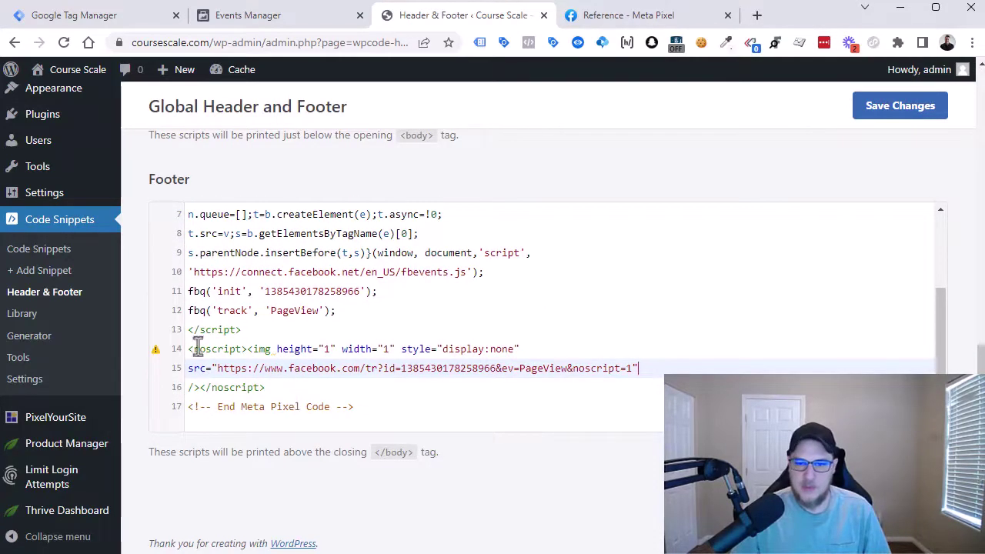
scroll(488, 323, "up", 2)
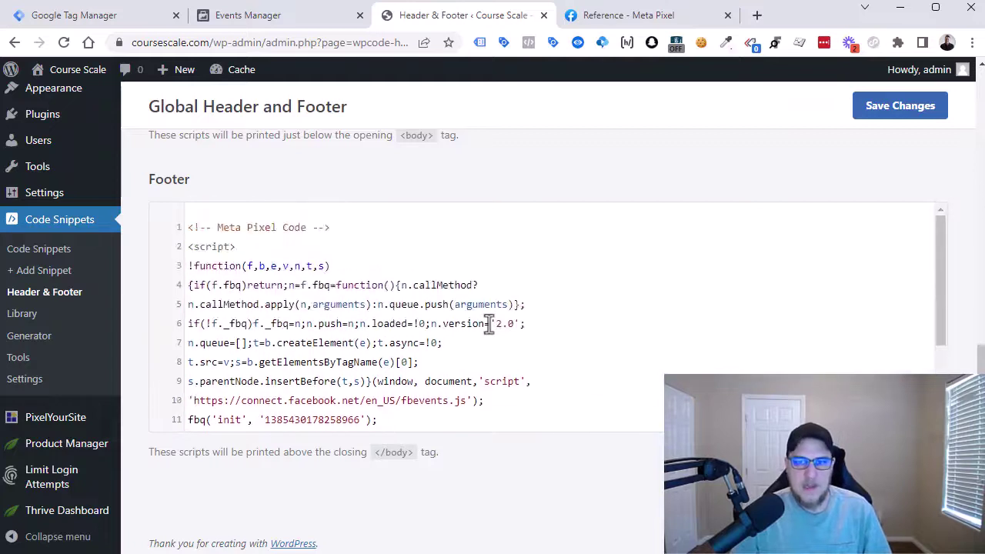
left_click(912, 119)
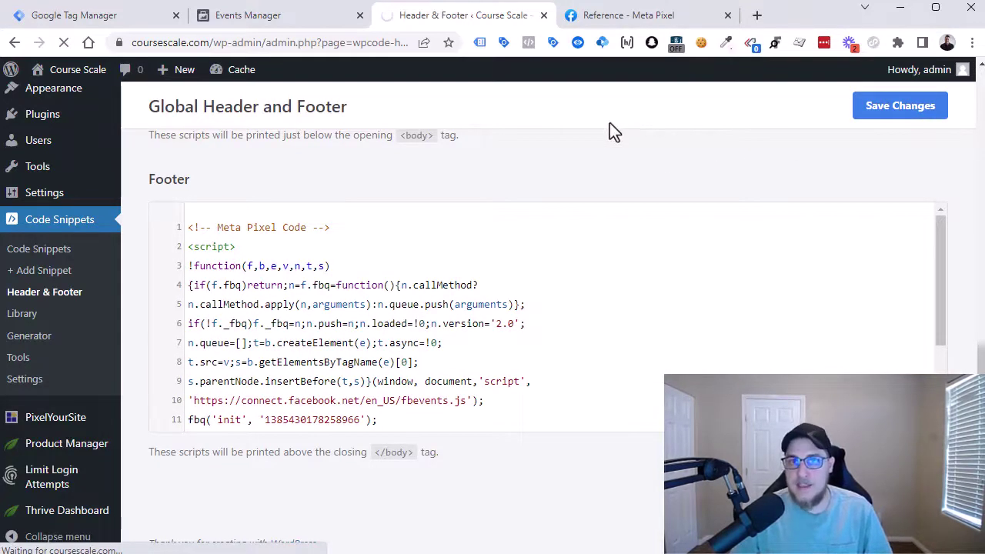
- Visit the live Course Scale site and inspect the PageView event details for Test Pixel in Facebook Pixel Helper
mouse_move(59, 73)
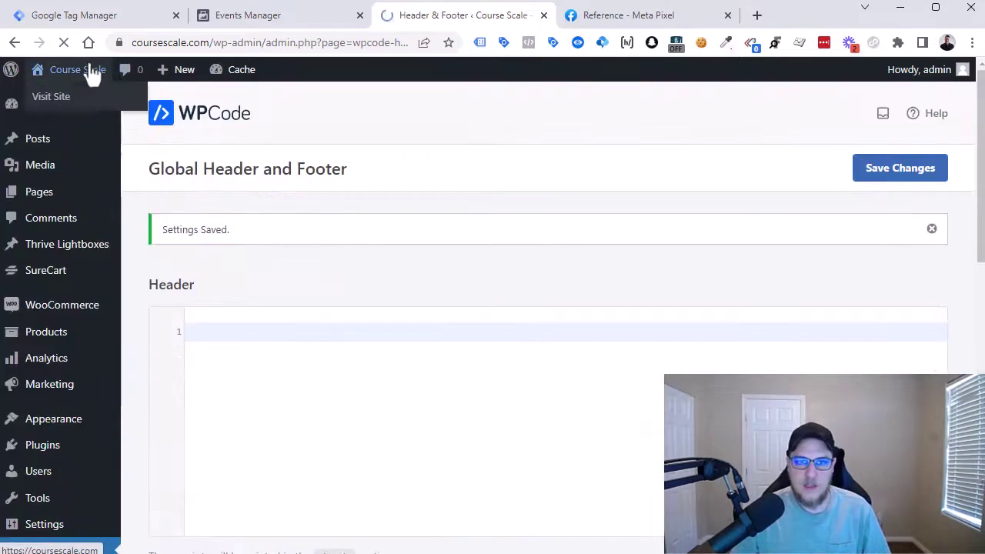
left_click(66, 98)
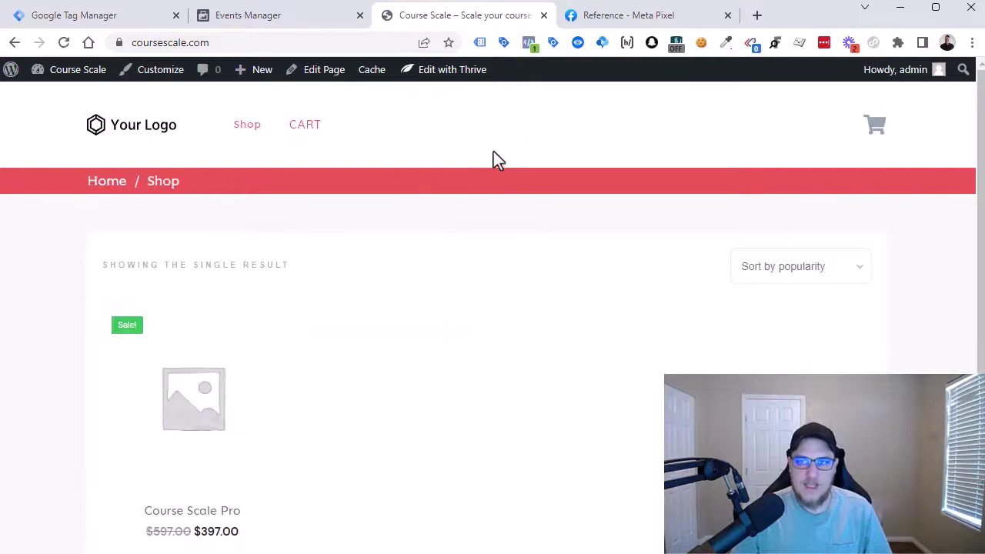
left_click(527, 45)
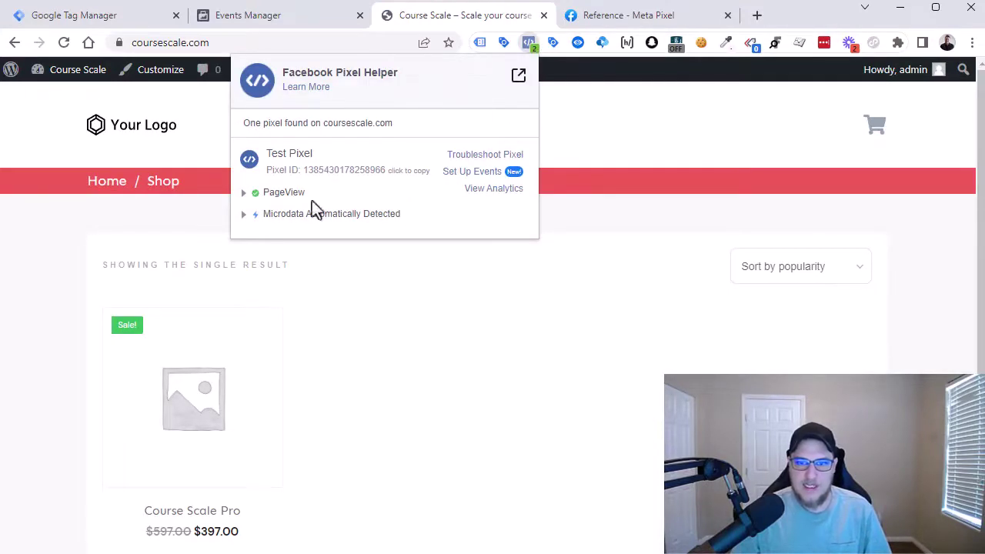
left_click(277, 202)
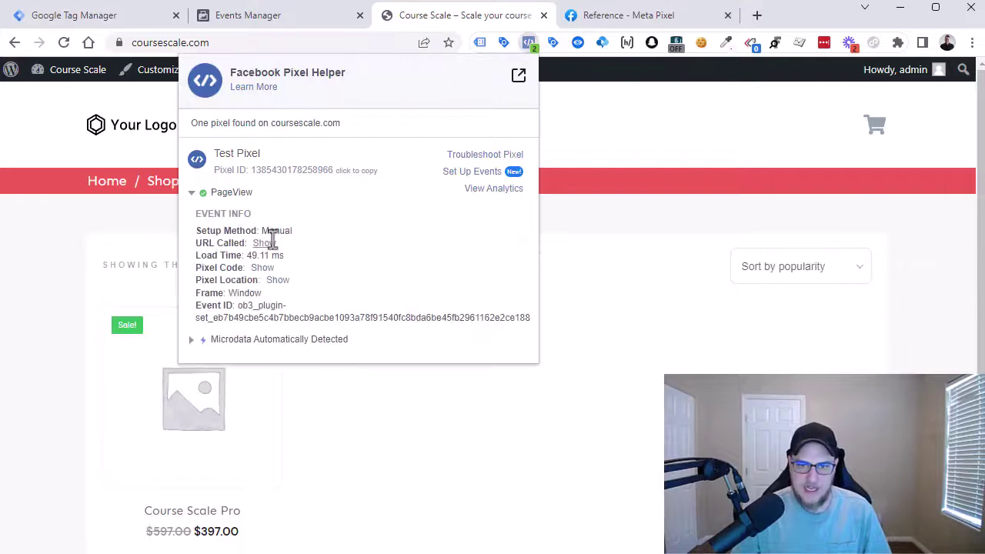
left_click(223, 192)
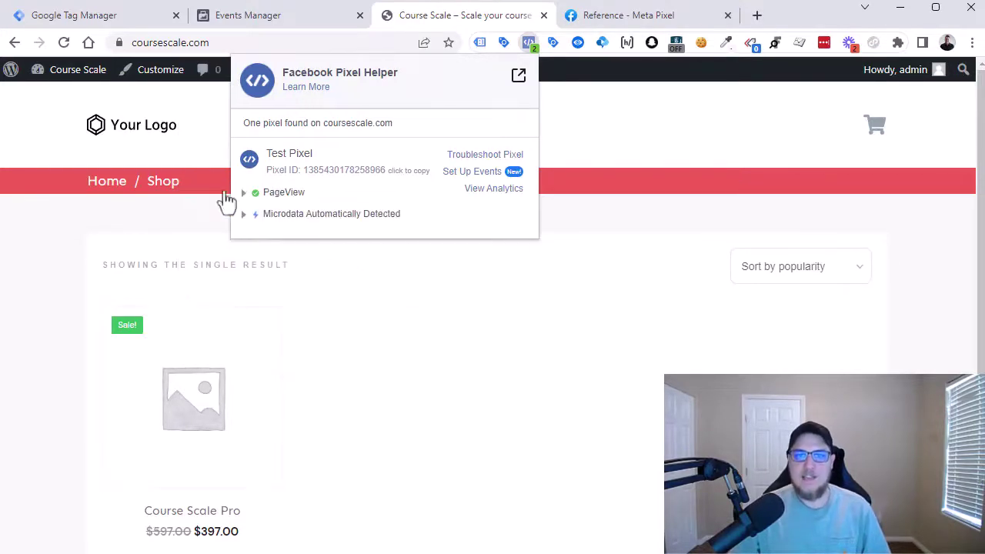
left_click(682, 139)
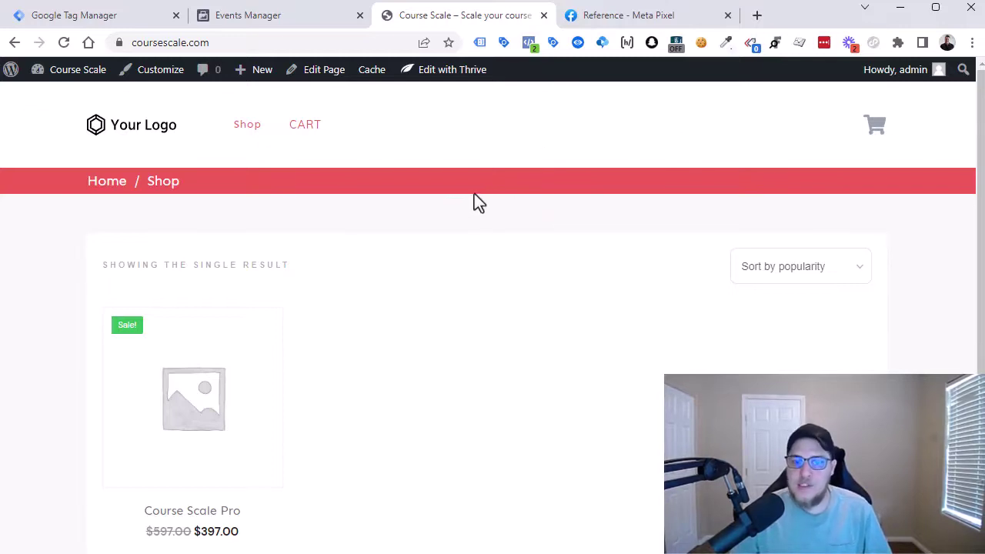
- Return to the WPCode header and footer settings and cut the entire Meta Pixel code out of the Footer code
left_click(14, 42)
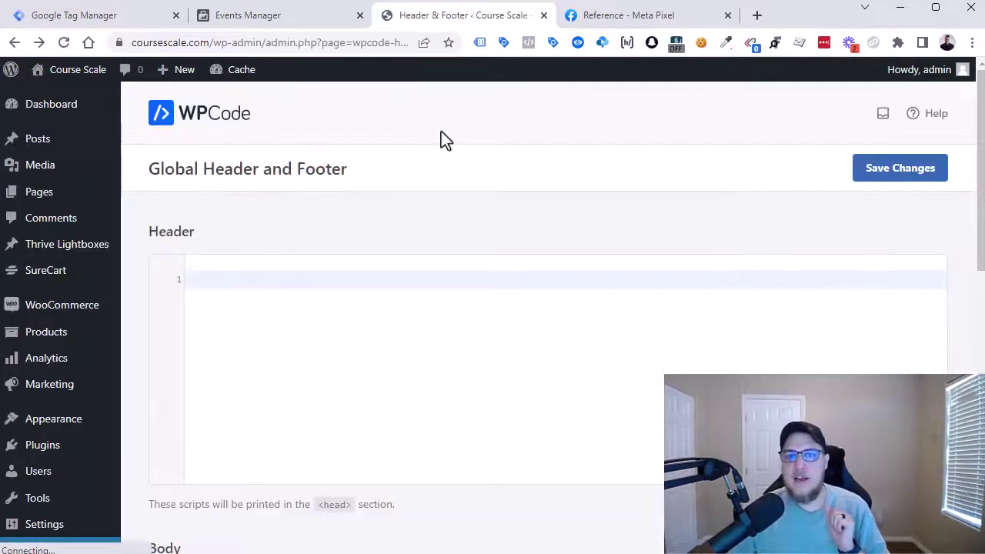
scroll(377, 177, "down", 6)
left_click(348, 324)
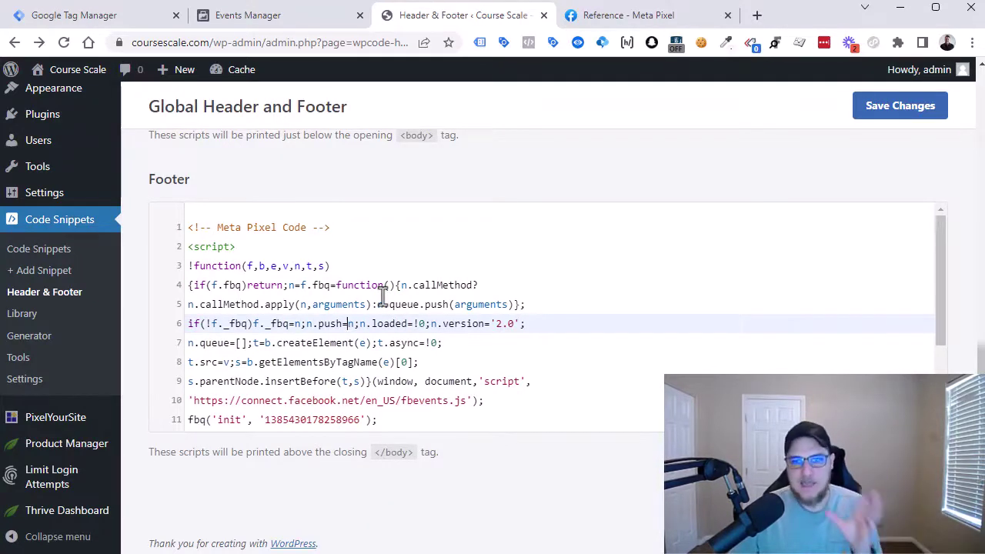
left_click(376, 256)
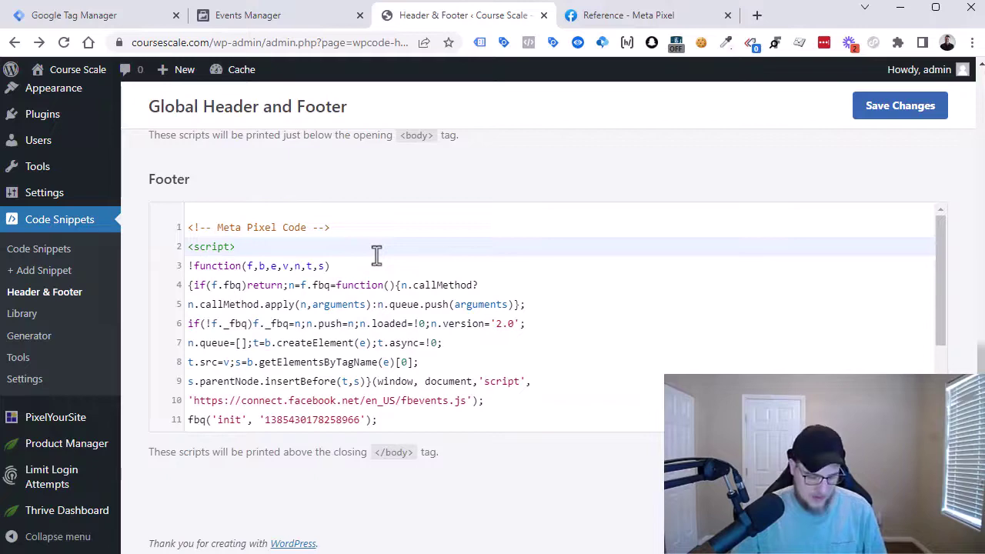
key("ctrl+a")
key("ctrl+c")
key("BackSpace")
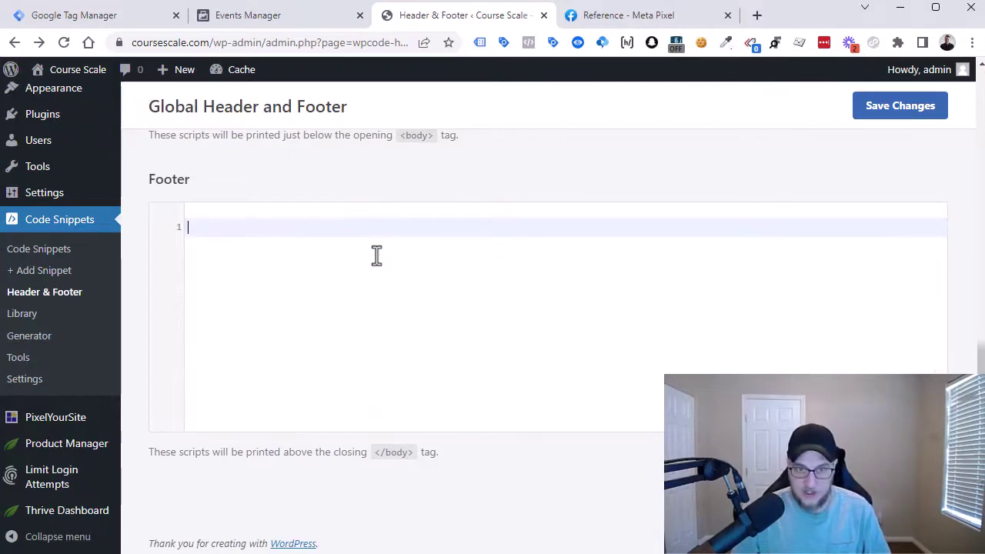
scroll(358, 301, "up", 9)
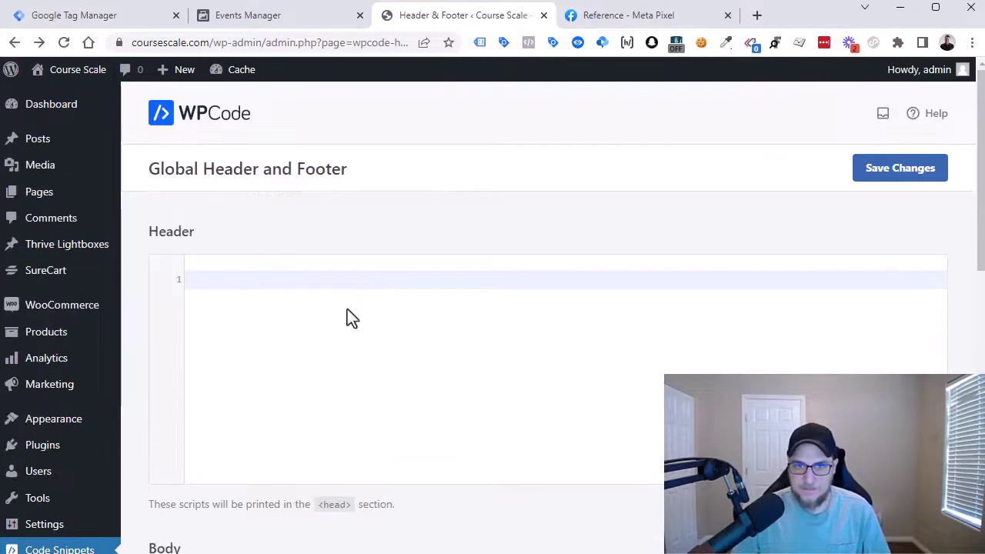
- Switch to Google Tag Manager and create a new Custom HTML tag containing the copied Meta Pixel code
left_click(140, 18)
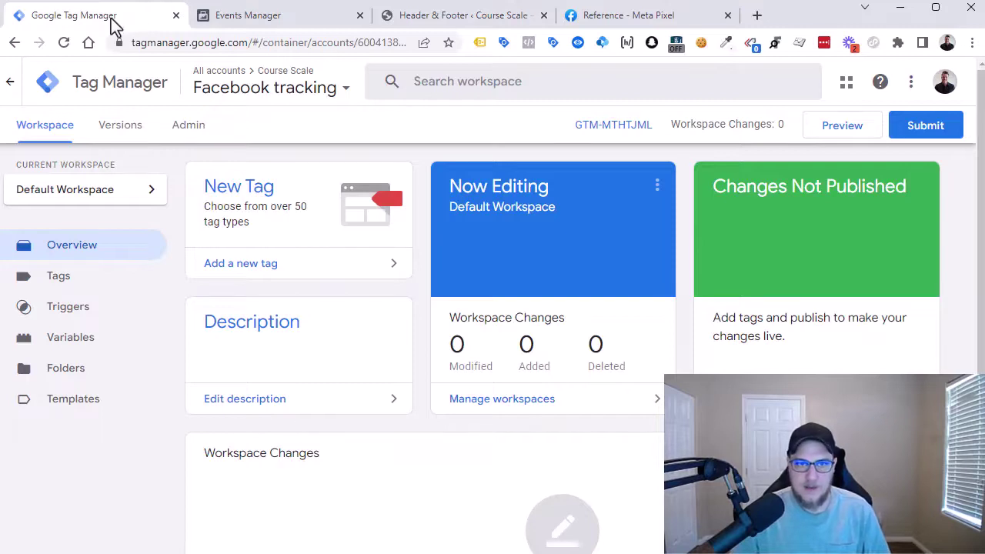
left_click(55, 283)
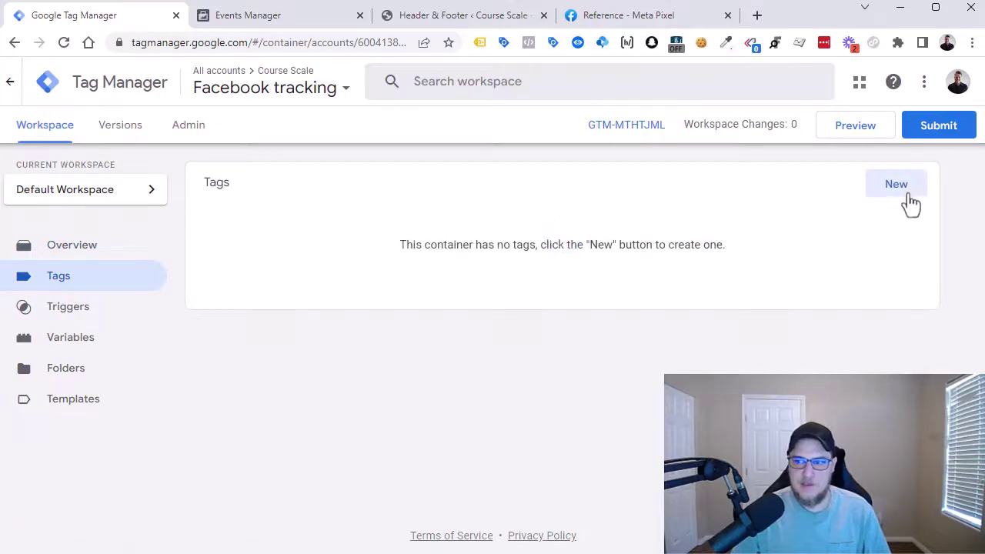
left_click(896, 185)
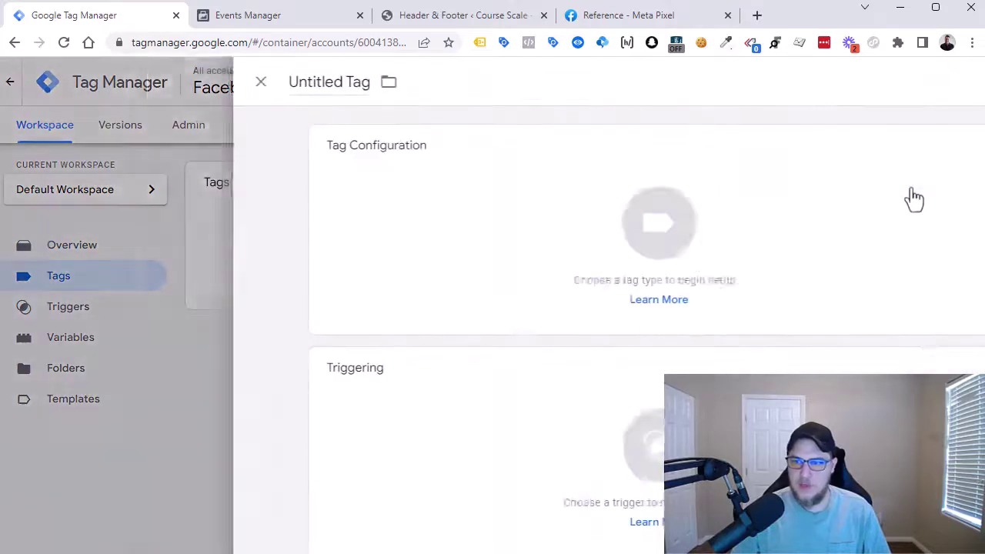
left_click(367, 197)
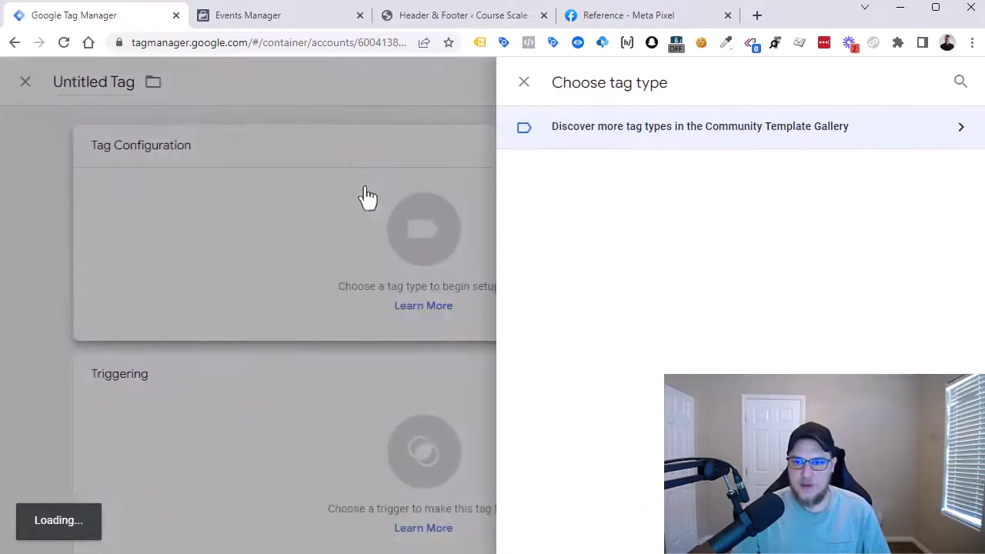
scroll(694, 281, "down", 3)
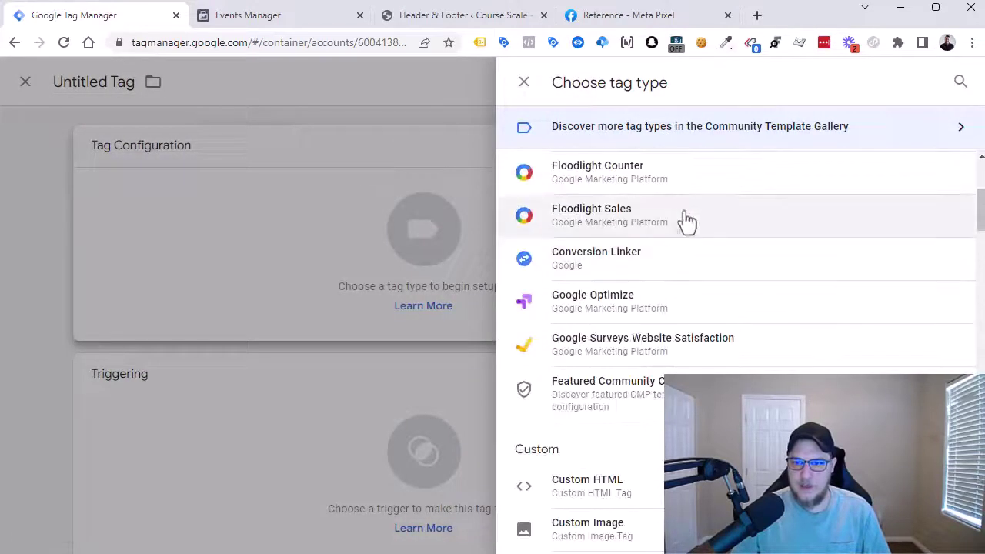
left_click(596, 488)
left_click(361, 332)
key("ctrl+v")
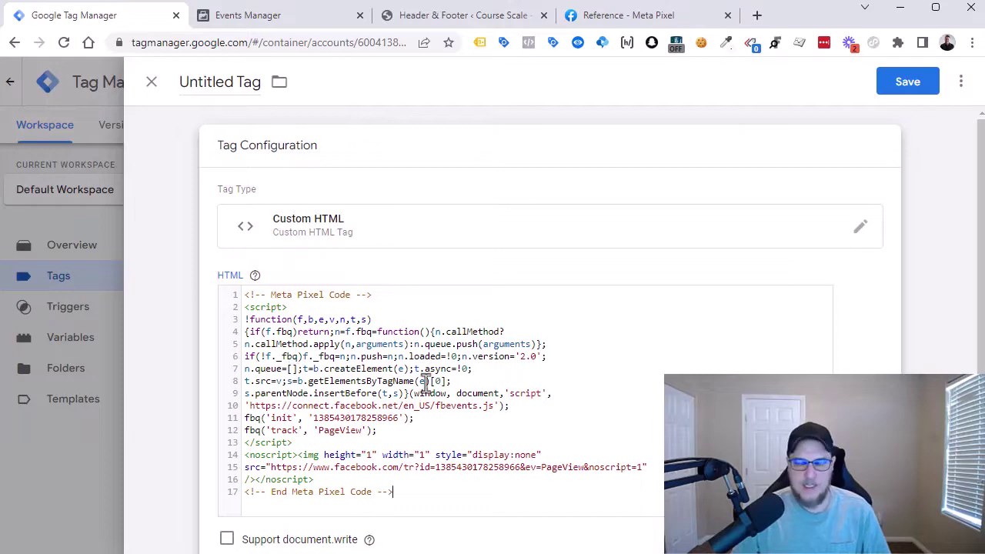
- Assign the All Pages page view trigger to the Custom HTML tag
scroll(405, 379, "down", 5)
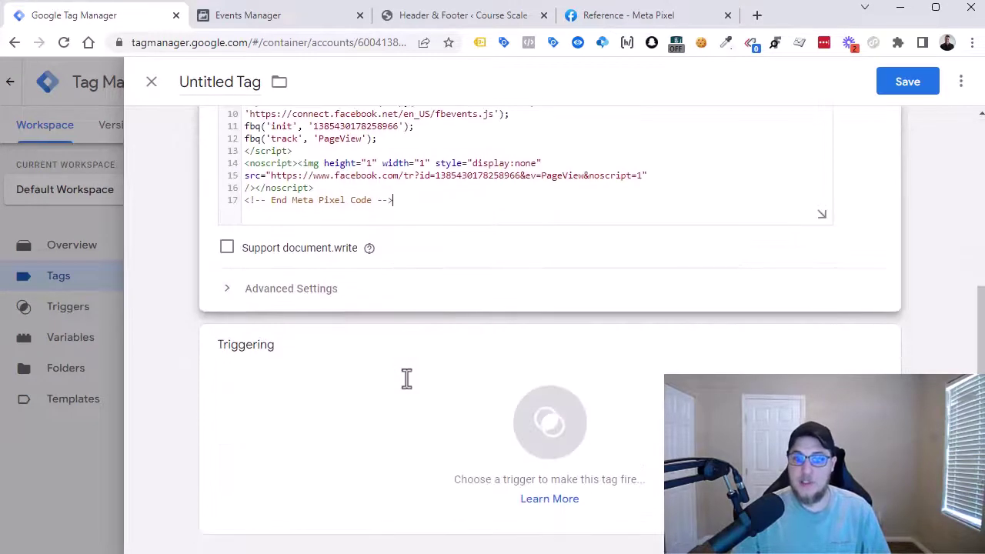
scroll(405, 379, "up", 5)
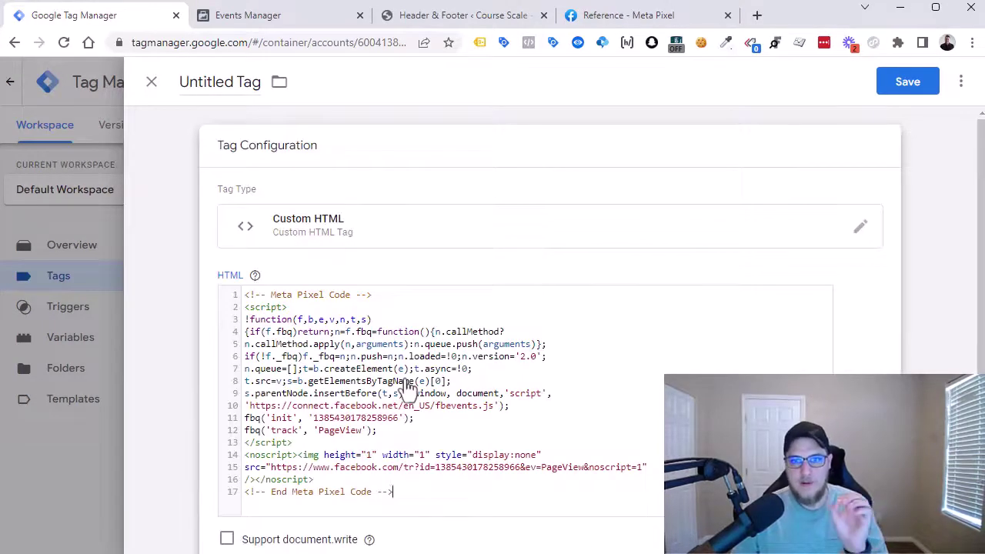
scroll(408, 387, "down", 4)
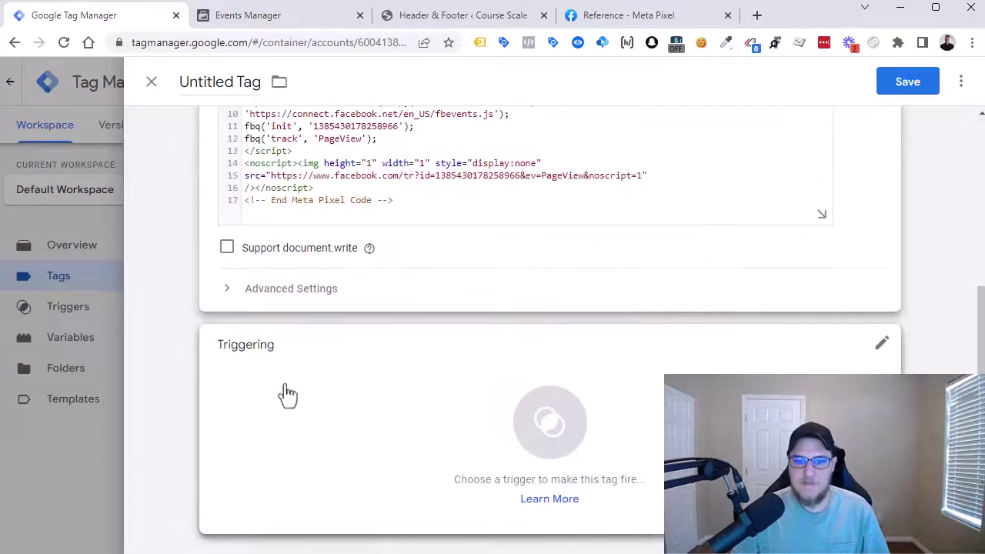
scroll(433, 331, "up", 4)
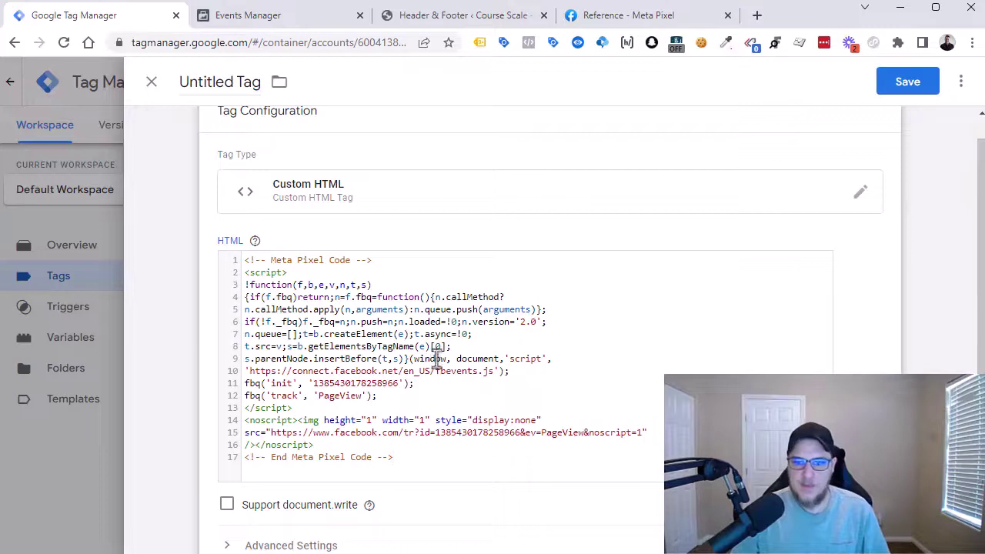
scroll(327, 315, "down", 4)
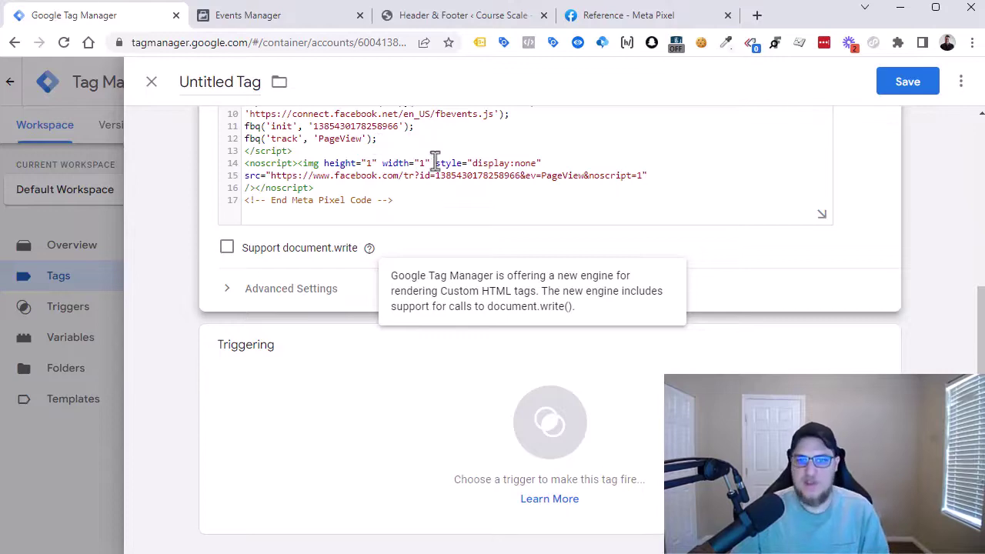
left_click(367, 403)
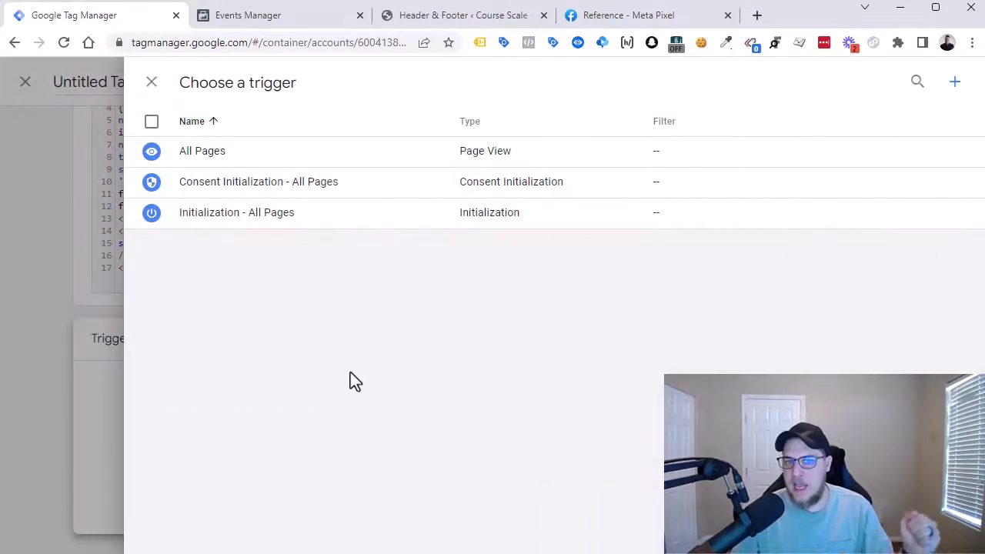
left_click(275, 163)
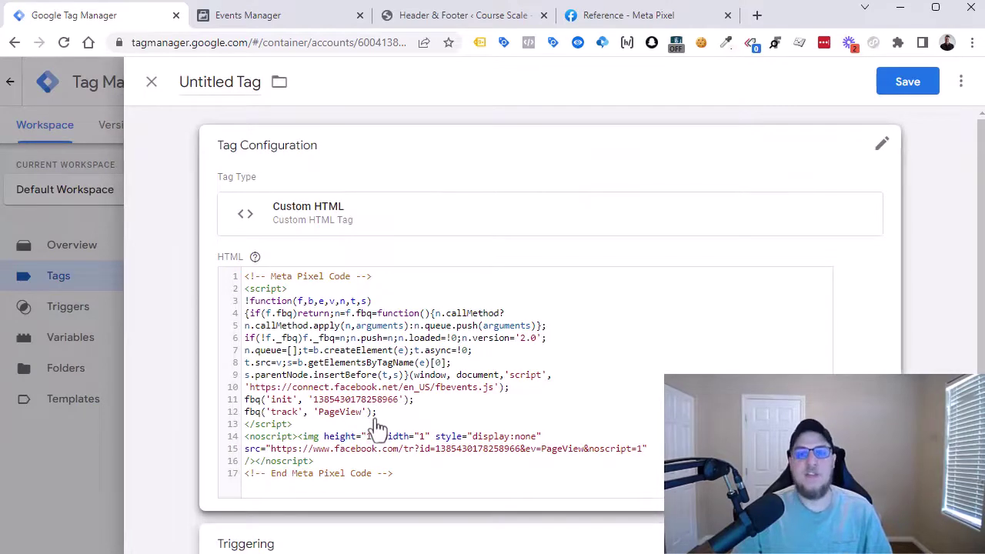
- Name the tag "Facebook - PageView + Init" and save it
double_click(208, 83)
type("Init")
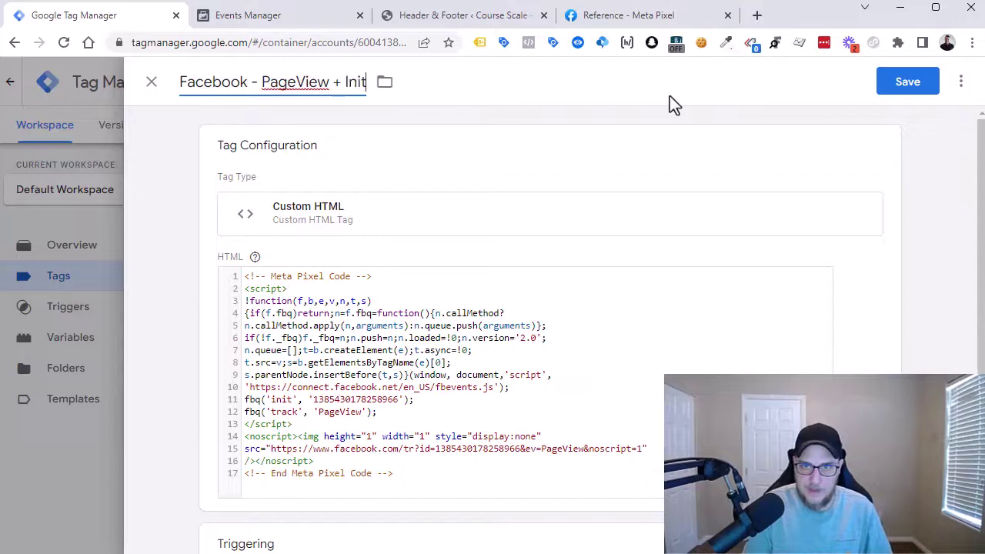
key("Return")
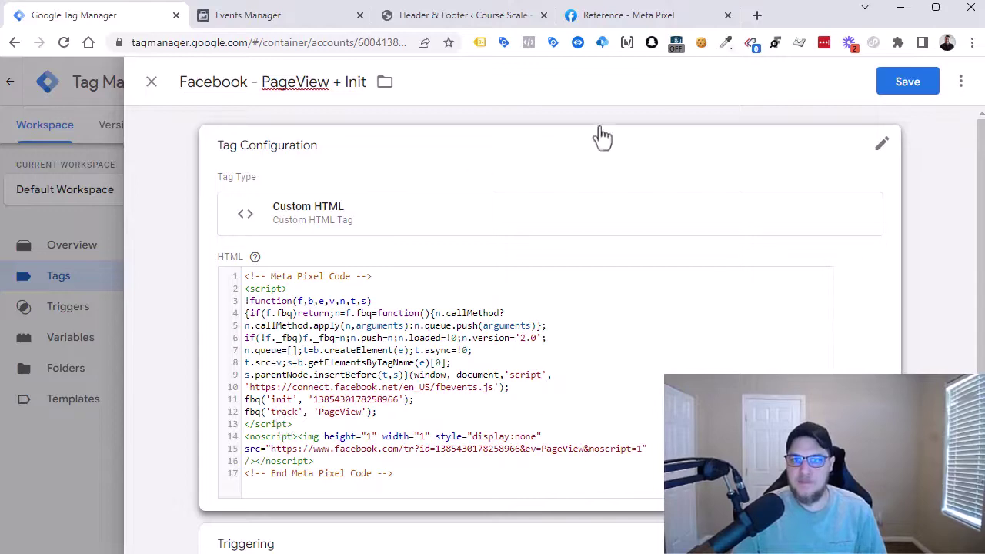
left_click(912, 85)
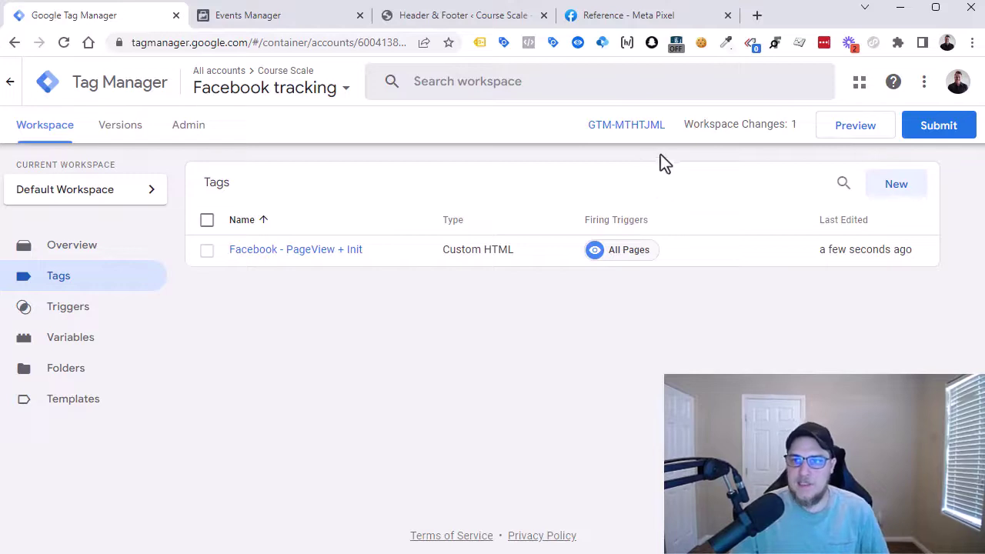
- Copy the container's Google Tag Manager head snippet and paste it into the global Header code in WPCode
left_click(624, 130)
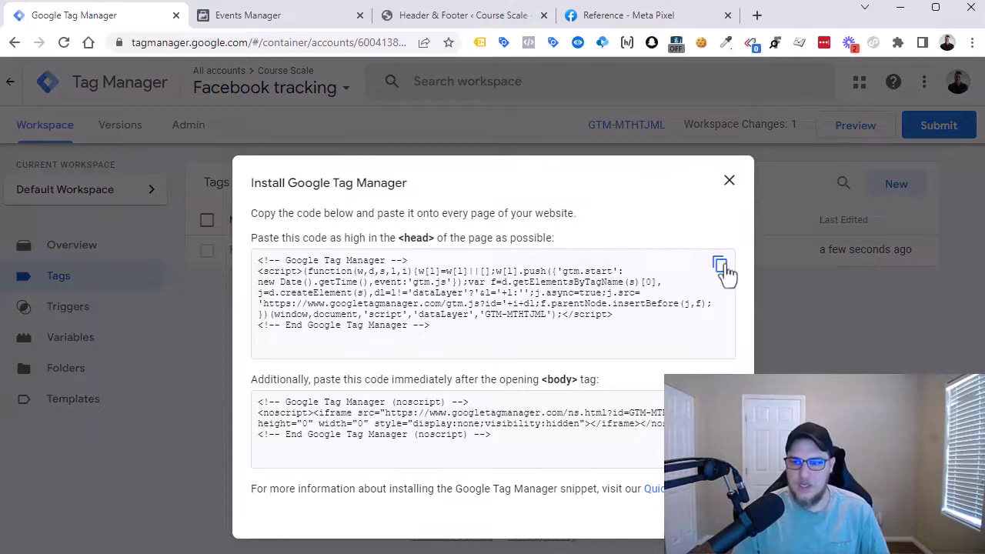
left_click(720, 266)
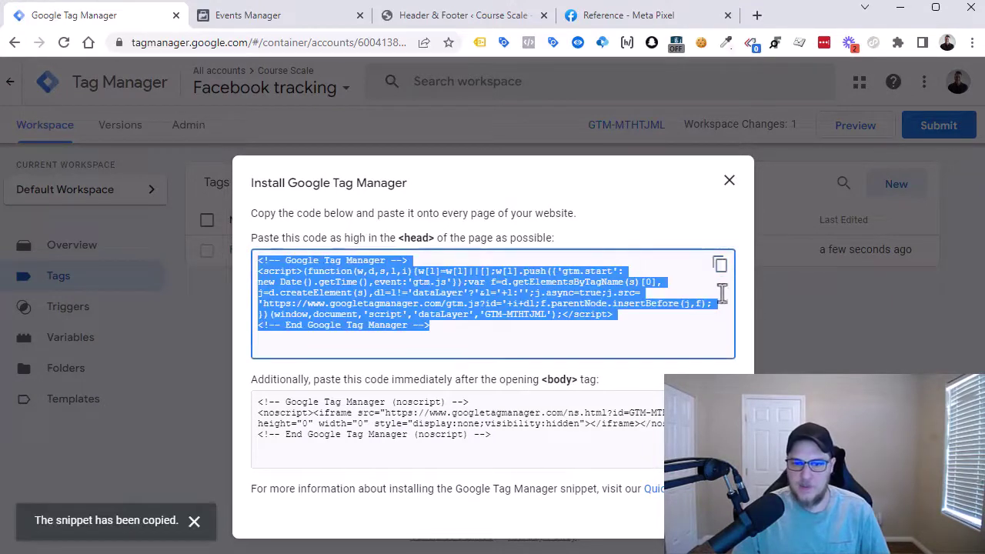
left_click(430, 20)
scroll(345, 231, "down", 8)
scroll(345, 231, "up", 8)
left_click(248, 277)
key("ctrl+v")
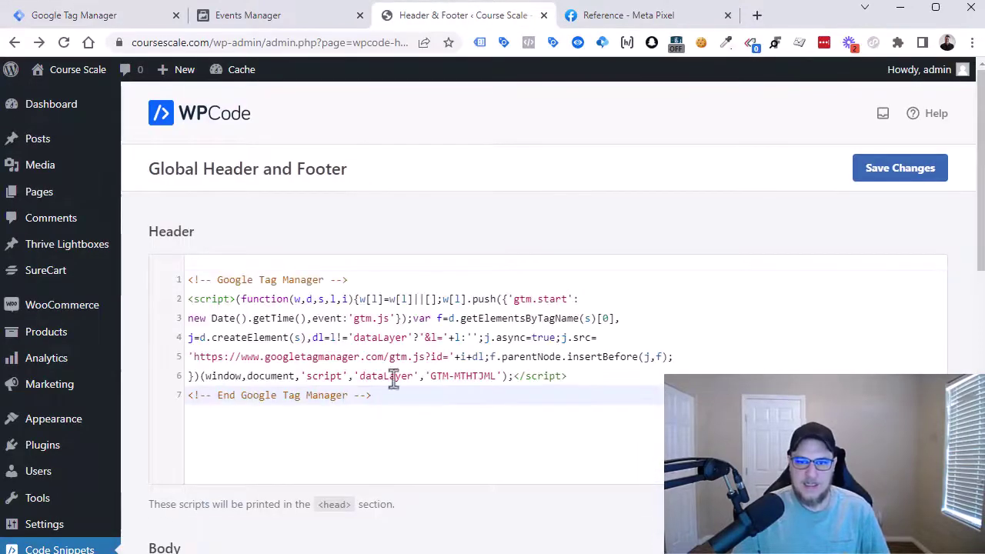
left_click_drag(397, 396, 200, 277)
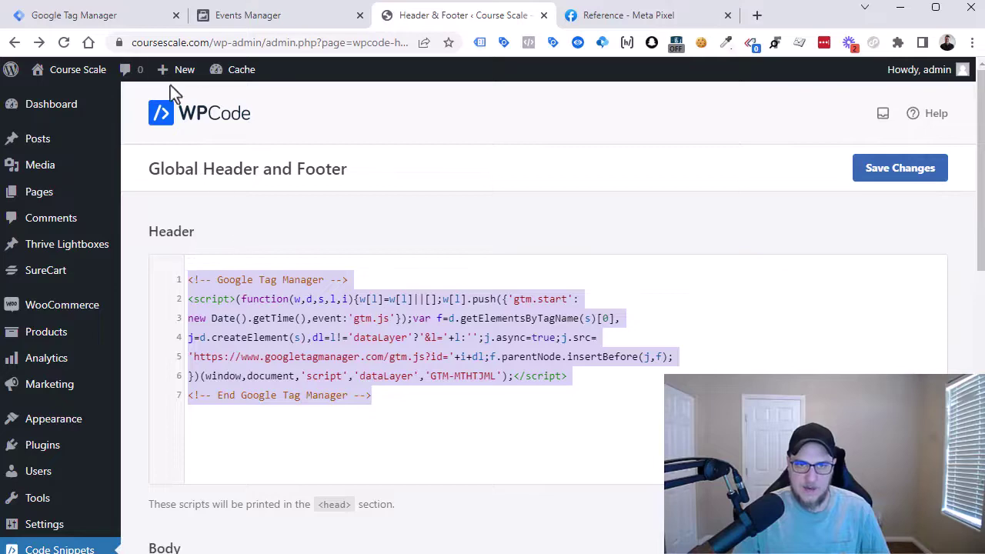
- Copy the Google Tag Manager noscript snippet into the WPCode Body code and save the global header and footer settings
left_click(136, 18)
left_click(578, 415)
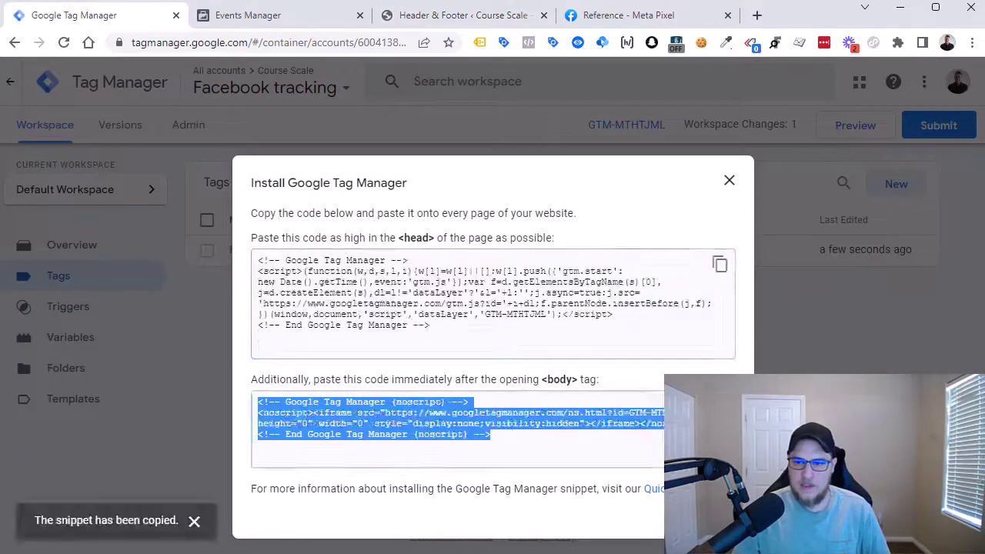
left_click_drag(578, 381, 543, 387)
left_click(544, 387)
left_click(462, 419)
left_click(403, 23)
scroll(246, 308, "down", 7)
left_click(303, 400)
key("ctrl+v")
scroll(692, 254, "up", 7)
left_click(902, 175)
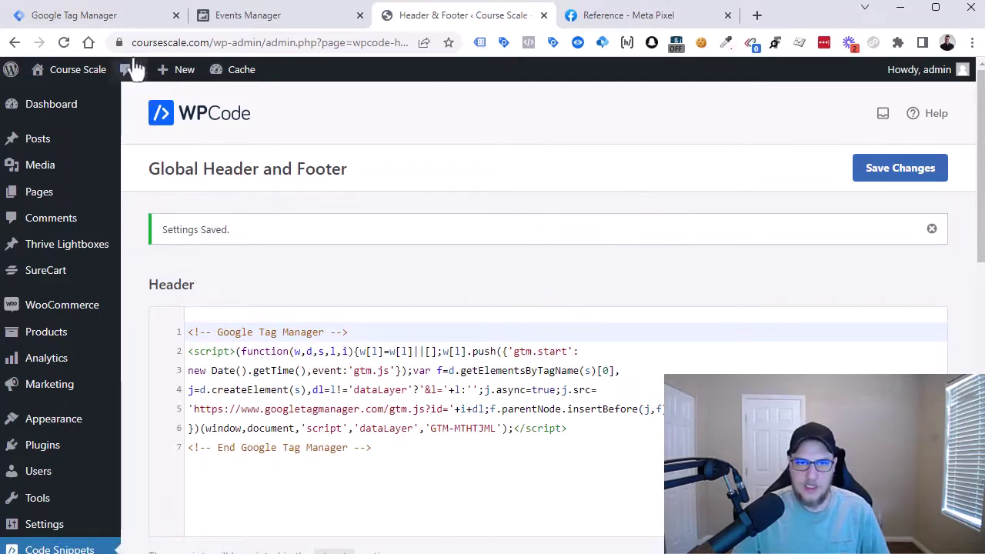
left_click(123, 19)
left_click(729, 182)
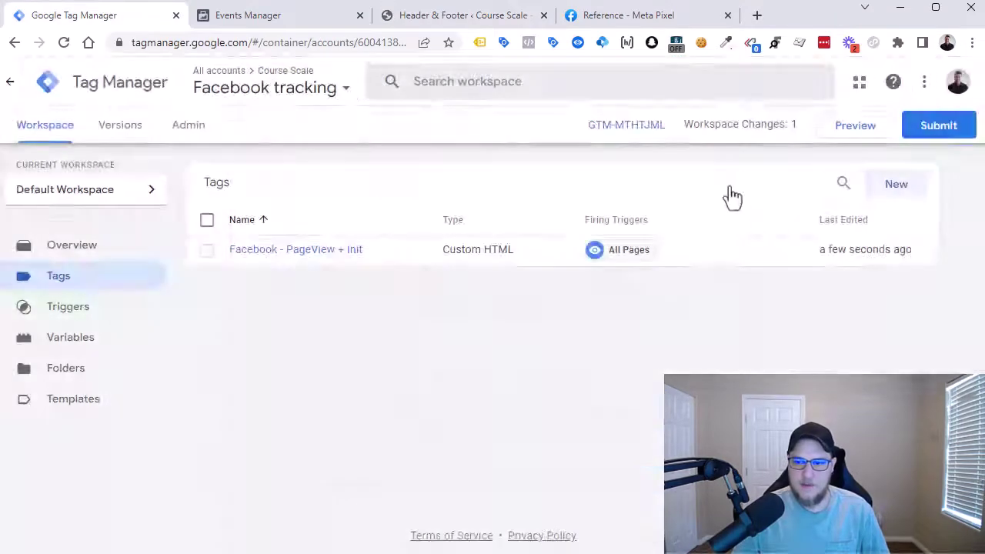
left_click(857, 129)
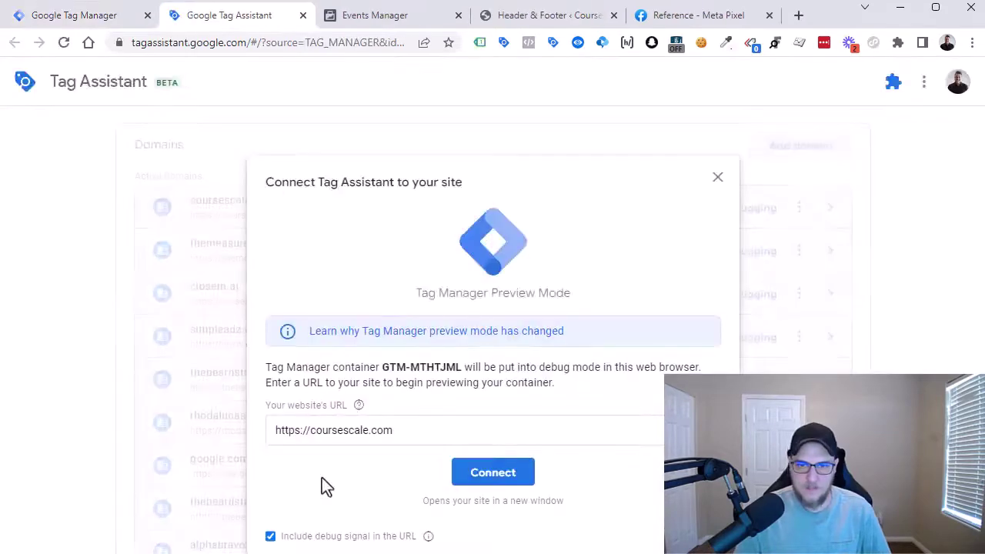
left_click(477, 475)
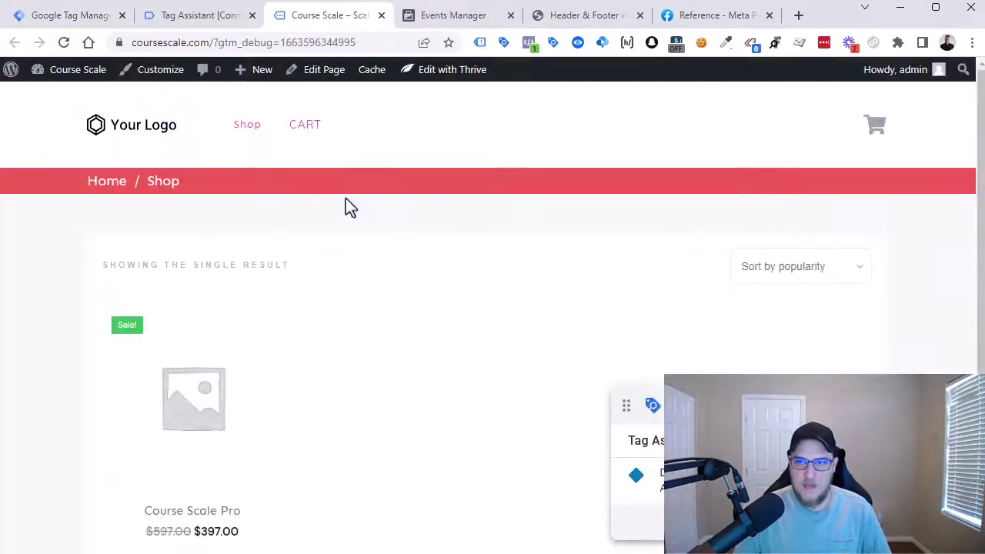
- Inspect Test Pixel's PageView event details in Facebook Pixel Helper on the previewed site, and return to the Tag Manager workspace
left_click(531, 43)
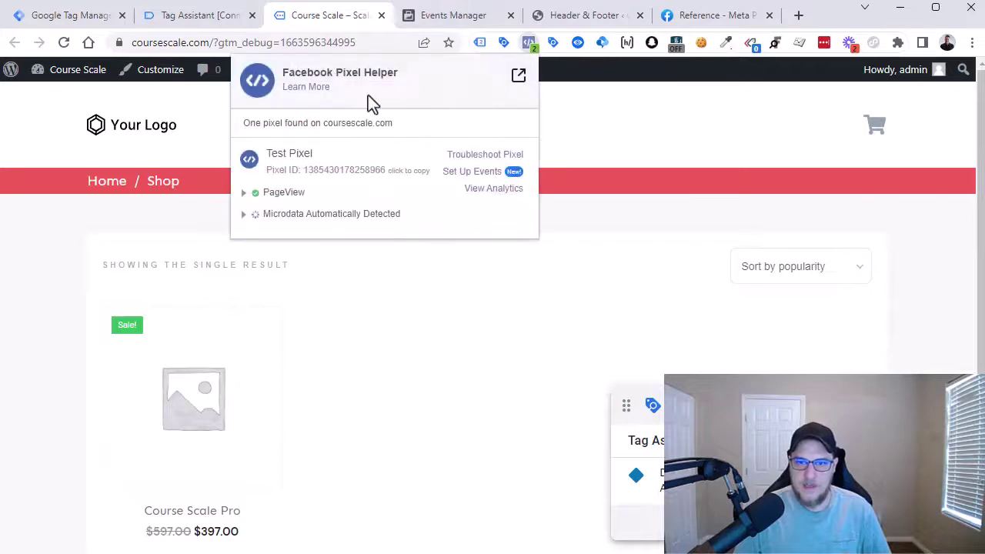
left_click(277, 193)
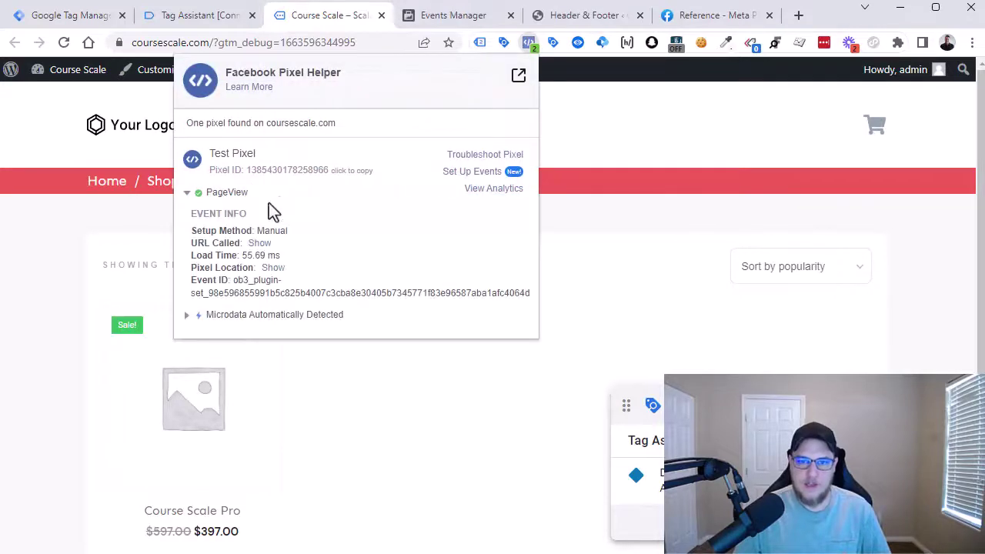
left_click(244, 197)
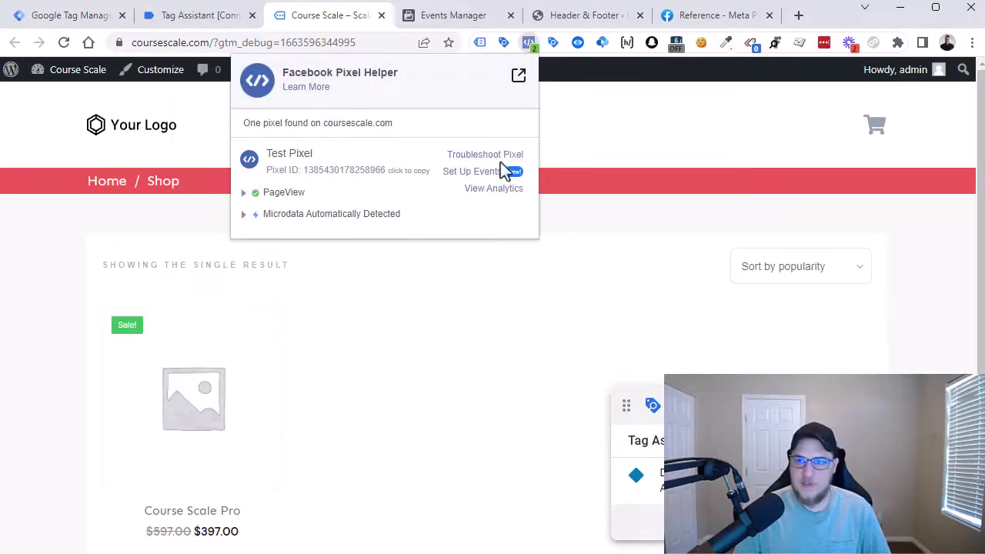
left_click(564, 86)
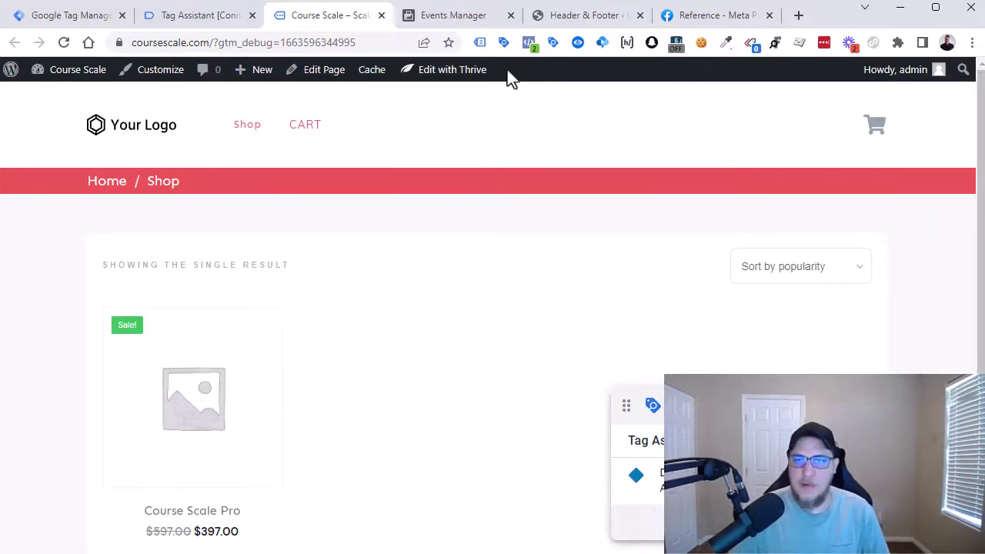
left_click(94, 16)
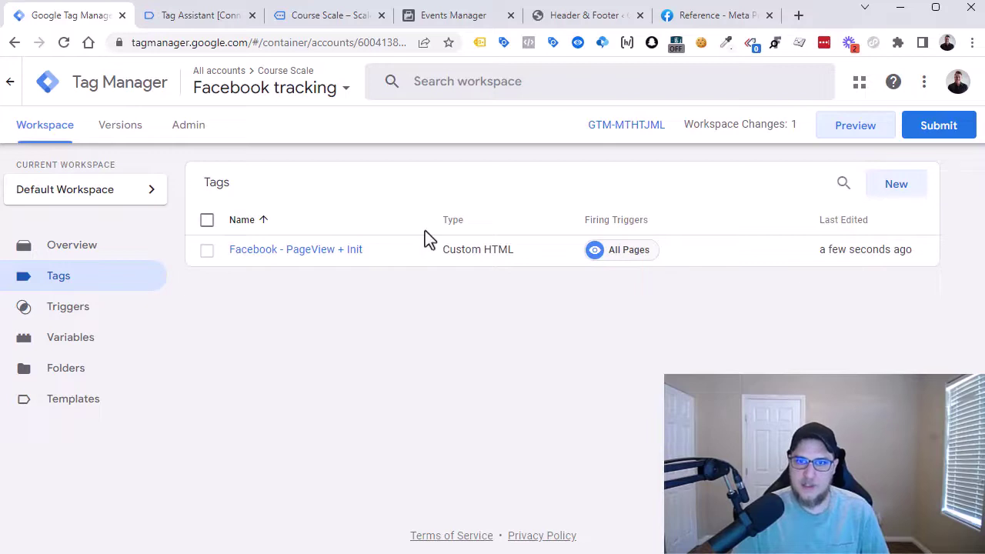
- Pause the Facebook - PageView + Init tag and clear the tag selection
left_click(207, 250)
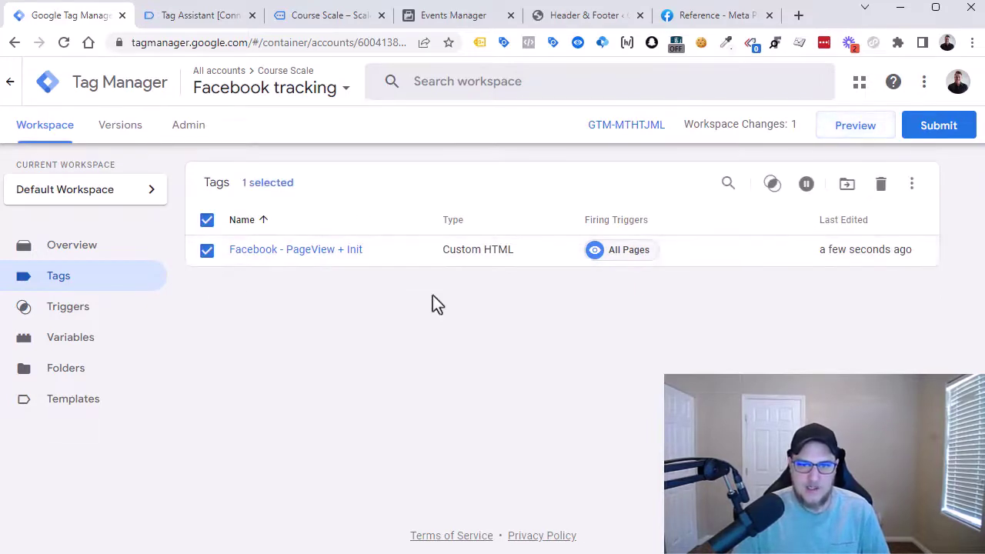
left_click(806, 184)
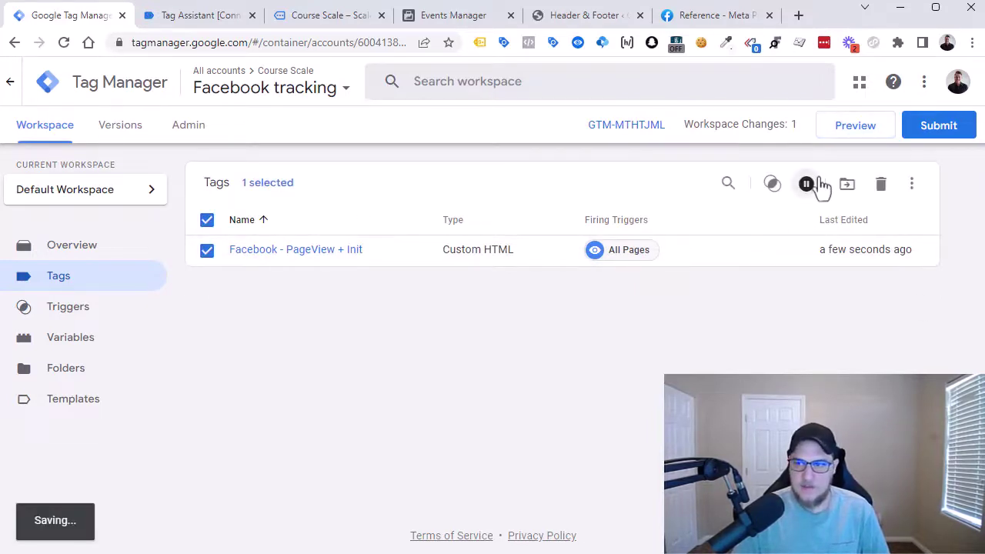
left_click(206, 220)
- Start a new tag and add the Facebook Pixel template by facebookarchive from the Community Template Gallery as its tag type
left_click(895, 185)
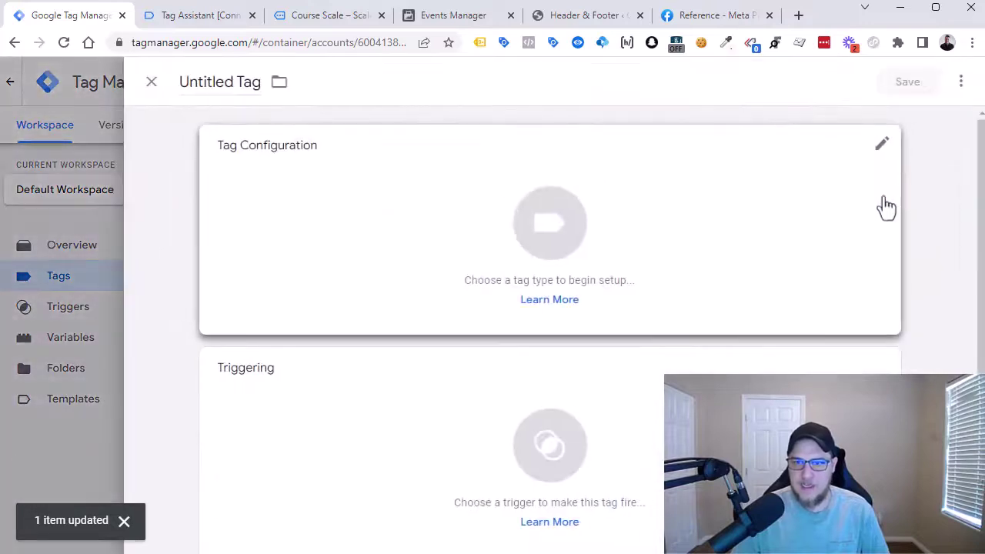
left_click(370, 233)
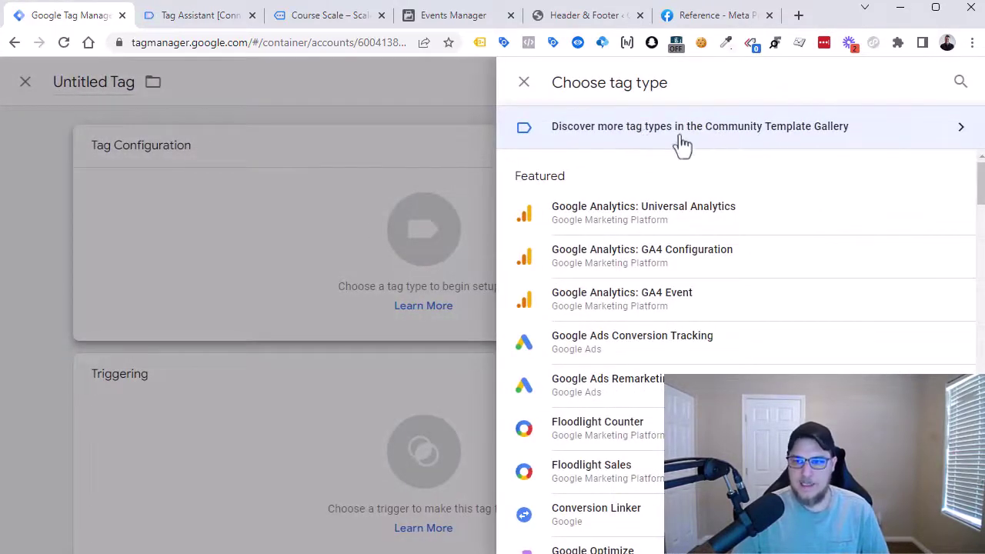
left_click(714, 137)
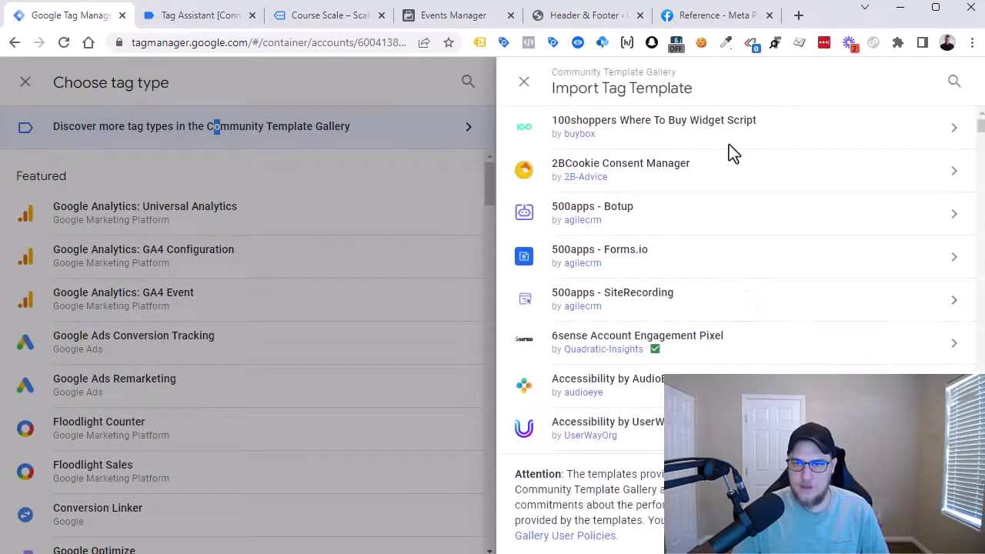
left_click(955, 81)
type("facebook")
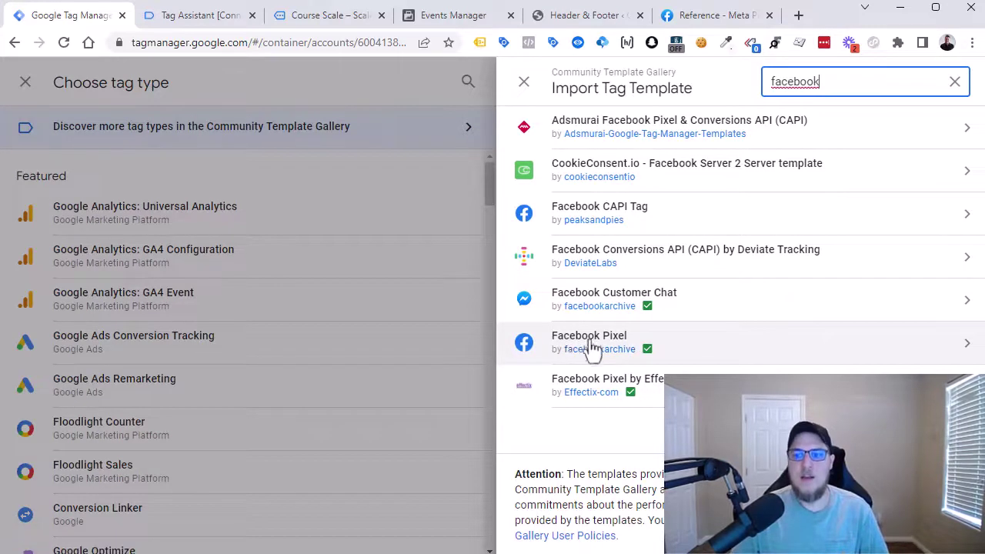
left_click(736, 345)
left_click(889, 86)
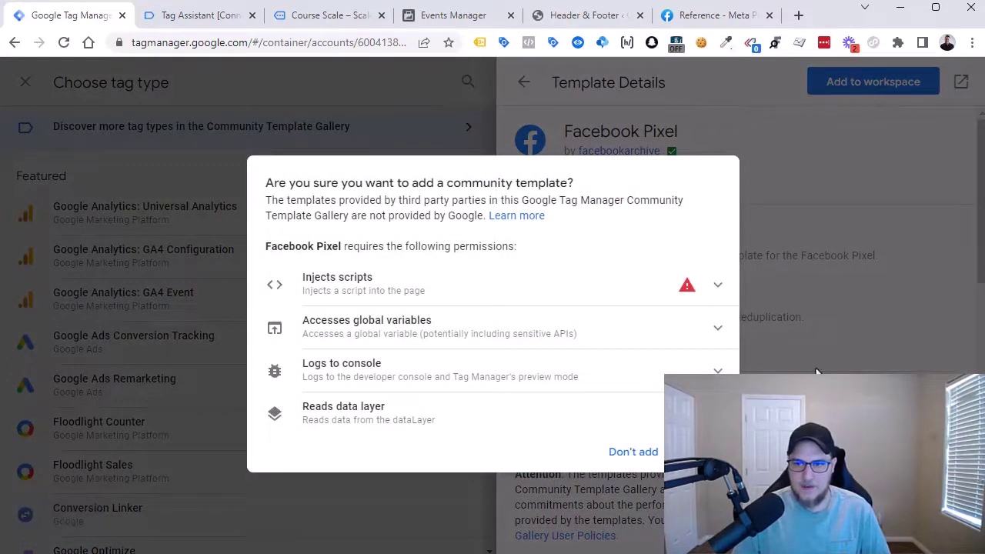
left_click(696, 451)
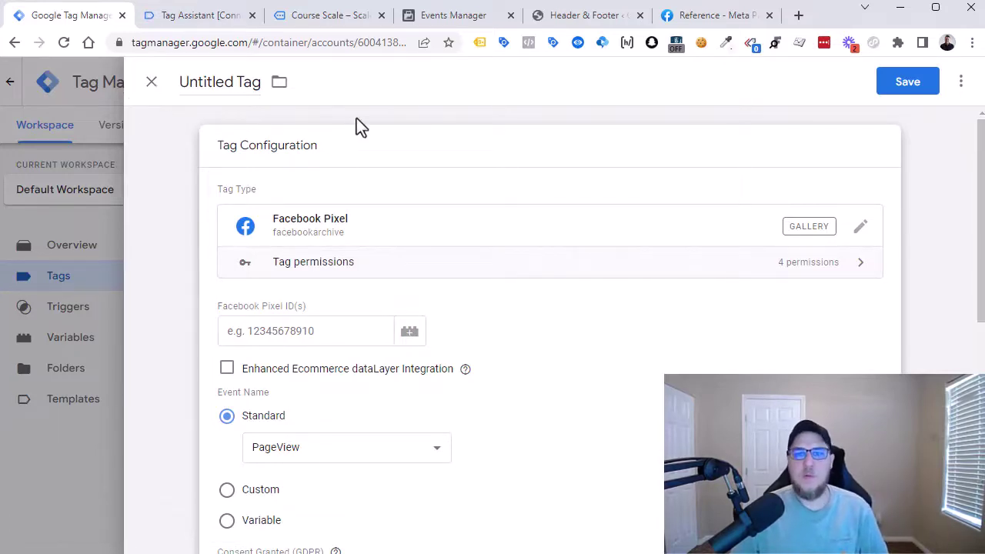
- Leave the Events Manager onboarding, copy Test Pixel's ID from its settings, and paste it into the new tag's Facebook Pixel ID(s) field
scroll(680, 331, "down", 6)
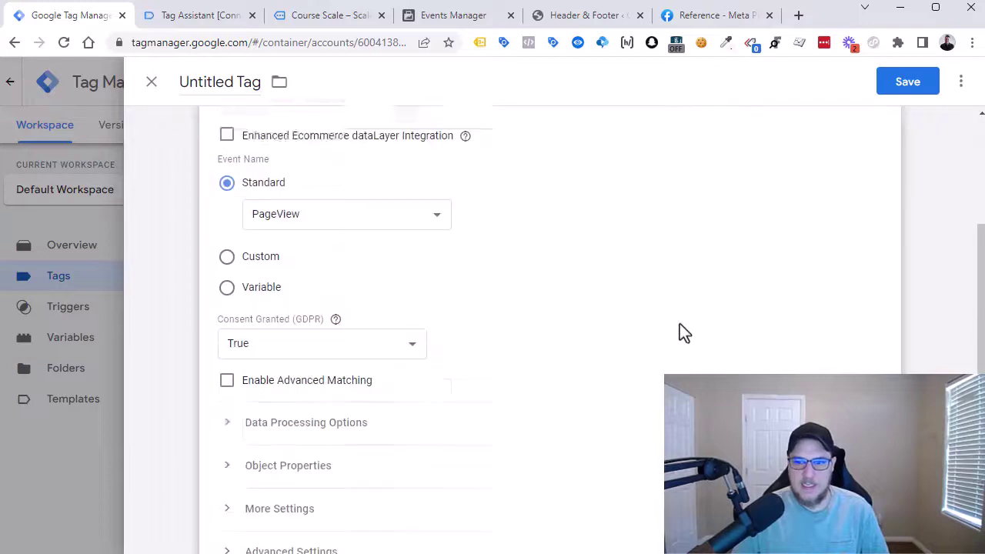
scroll(679, 330, "up", 6)
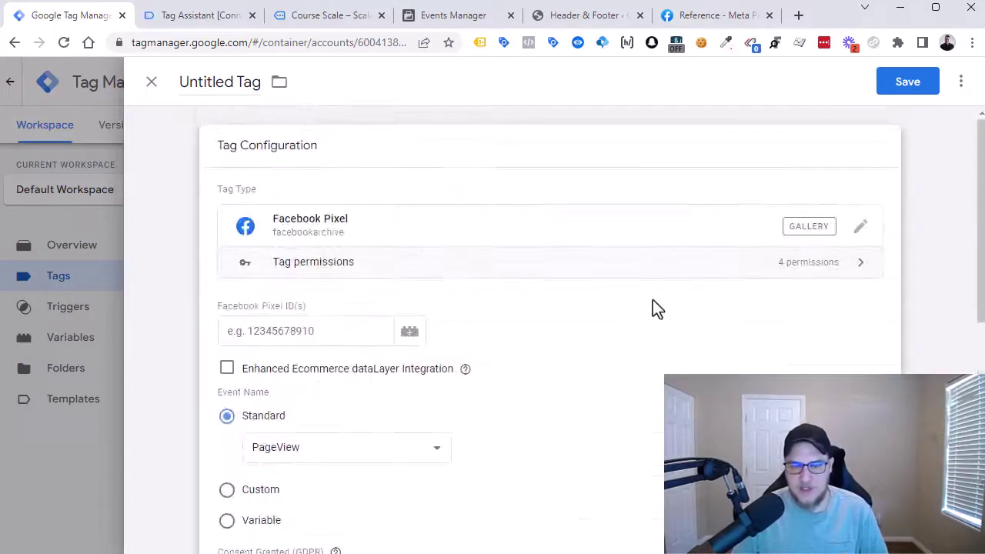
left_click(300, 330)
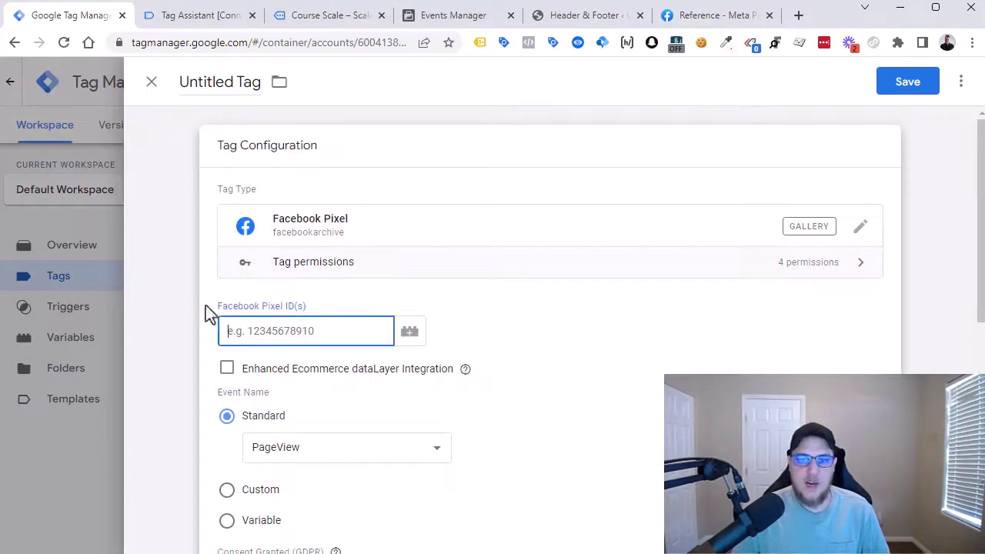
left_click(435, 17)
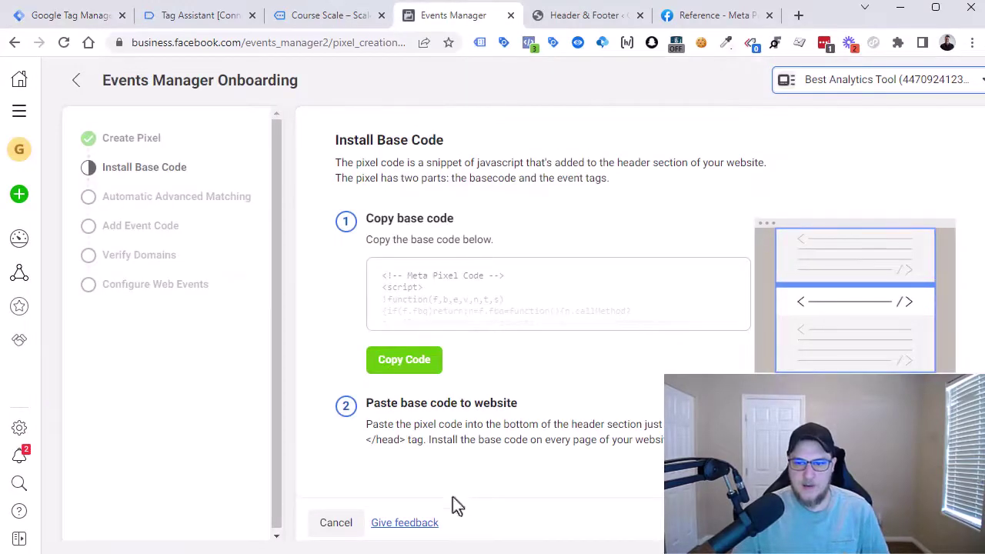
left_click(338, 523)
left_click(616, 280)
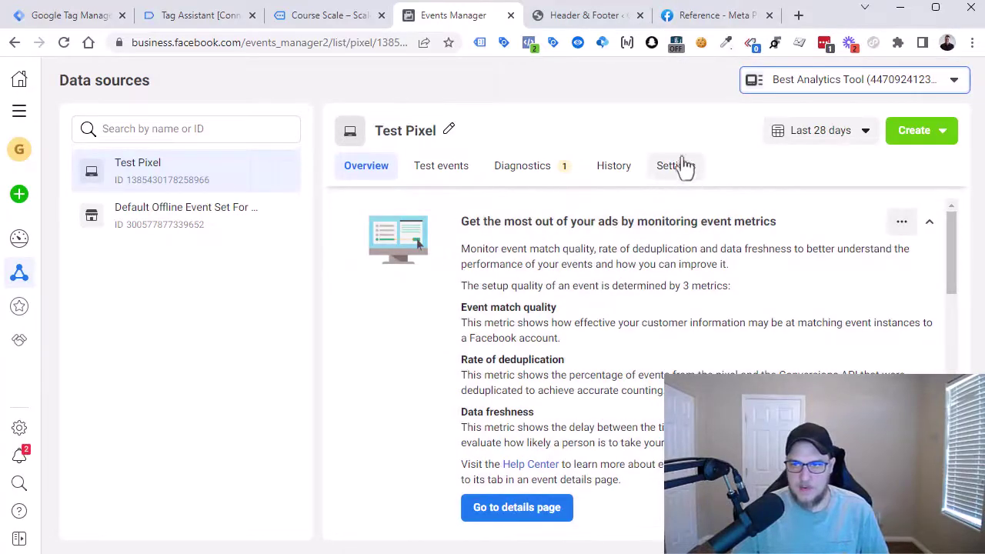
left_click(684, 170)
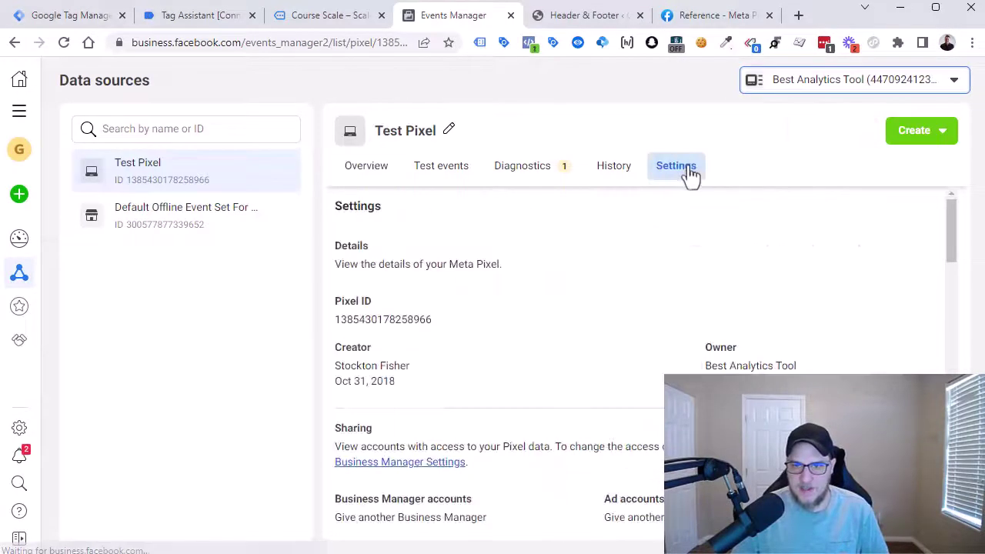
left_click(370, 323)
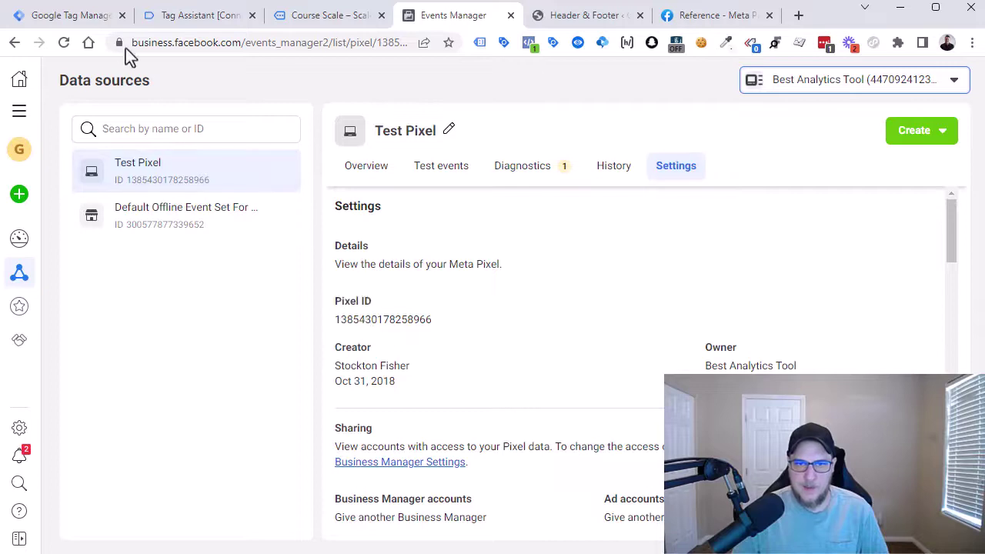
left_click(76, 15)
key("ctrl+v")
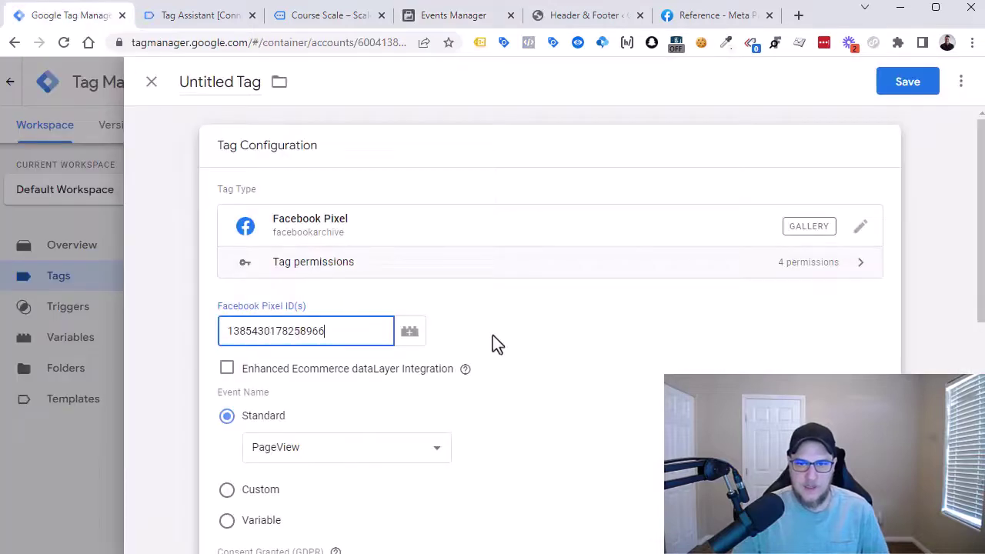
- Clear the pasted ID from the tag's Facebook Pixel ID(s) field
left_click_drag(357, 332, 224, 331)
left_click(533, 310)
left_click(361, 330)
key("ctrl+a")
key("BackSpace")
- Create a Constant variable for the Facebook Pixel ID(s) field and set its value to the copied pixel ID
left_click(408, 331)
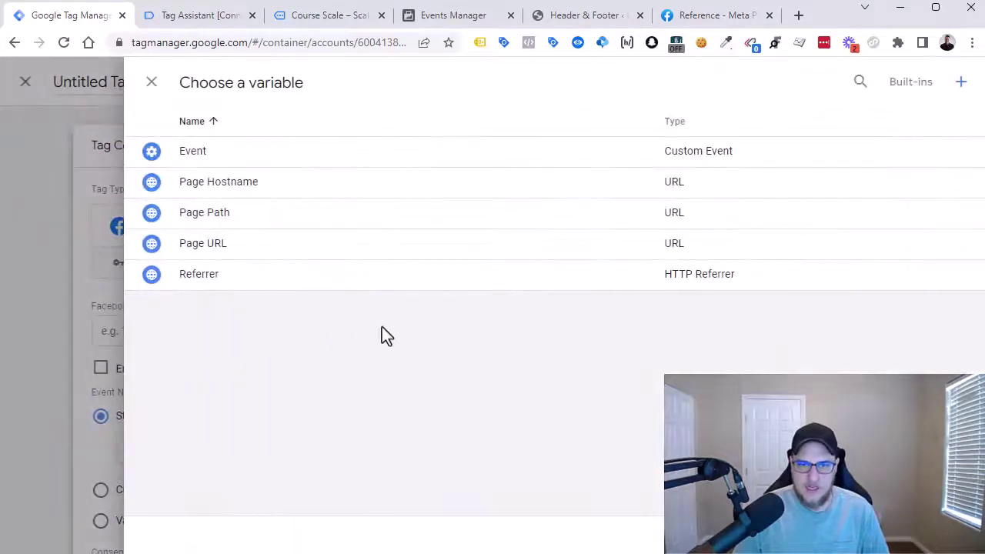
left_click(961, 83)
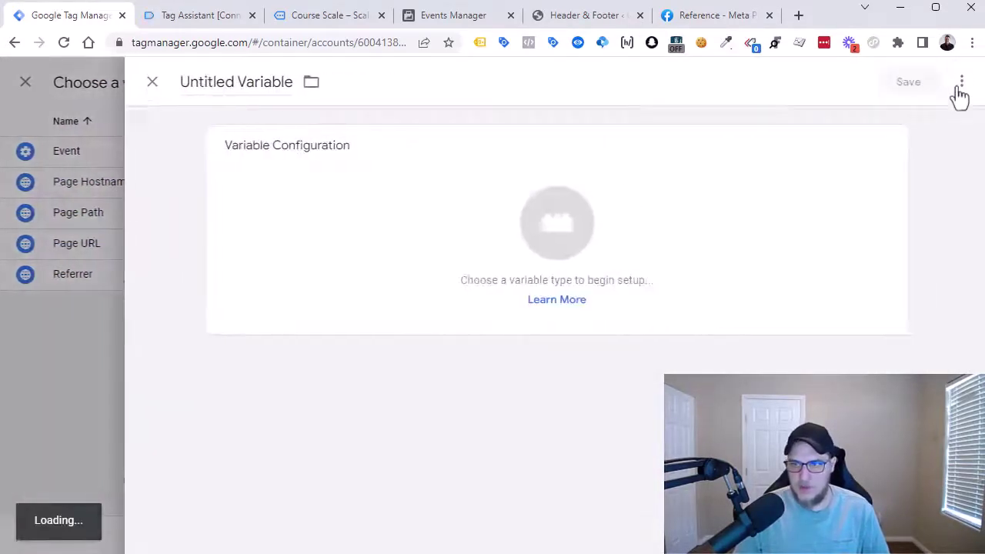
left_click(284, 197)
scroll(669, 286, "down", 5)
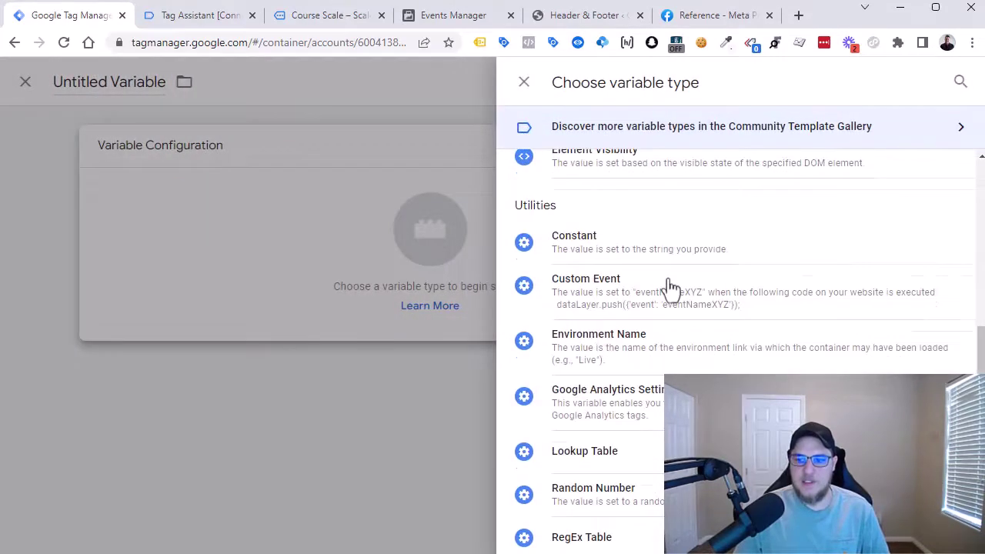
left_click(613, 247)
left_click(288, 295)
key("ctrl+v")
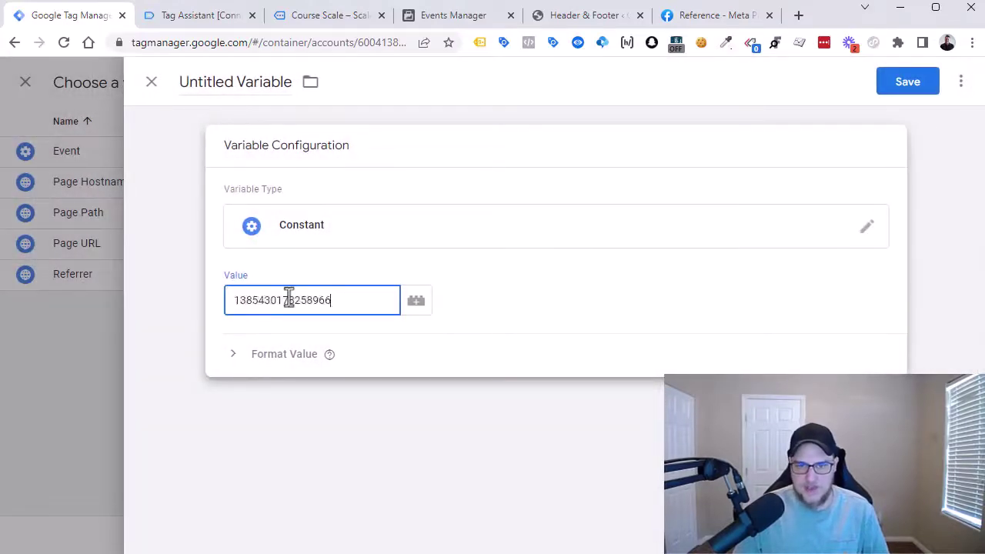
- Name the variable "Constant - FB Pixel ID -" followed by the copied pixel ID, and save it
left_click(248, 84)
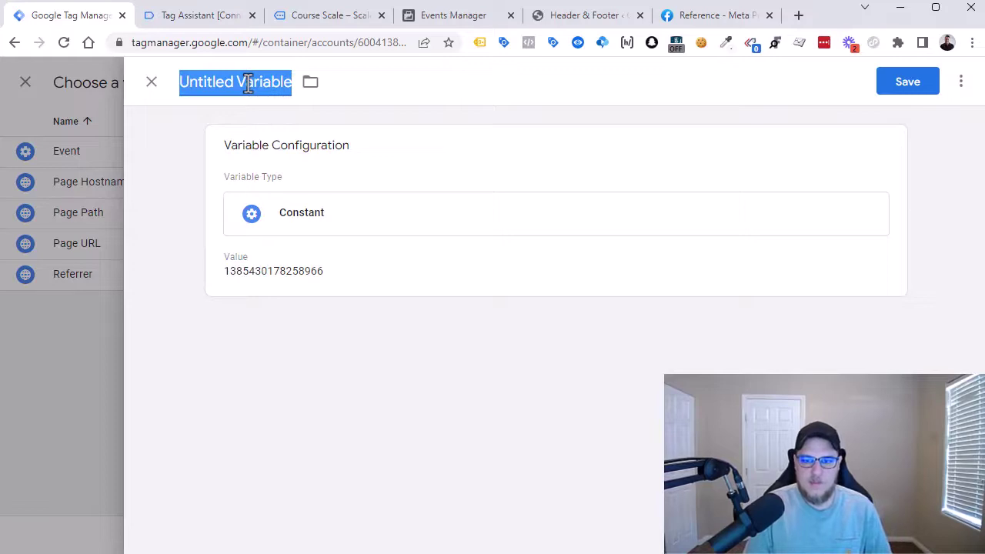
type("Constant -")
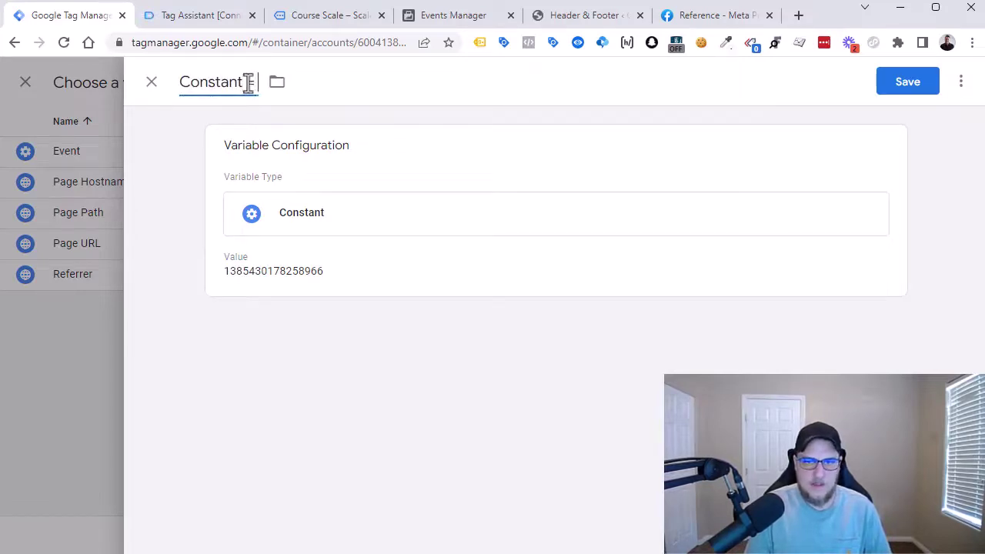
type(" FB Pix")
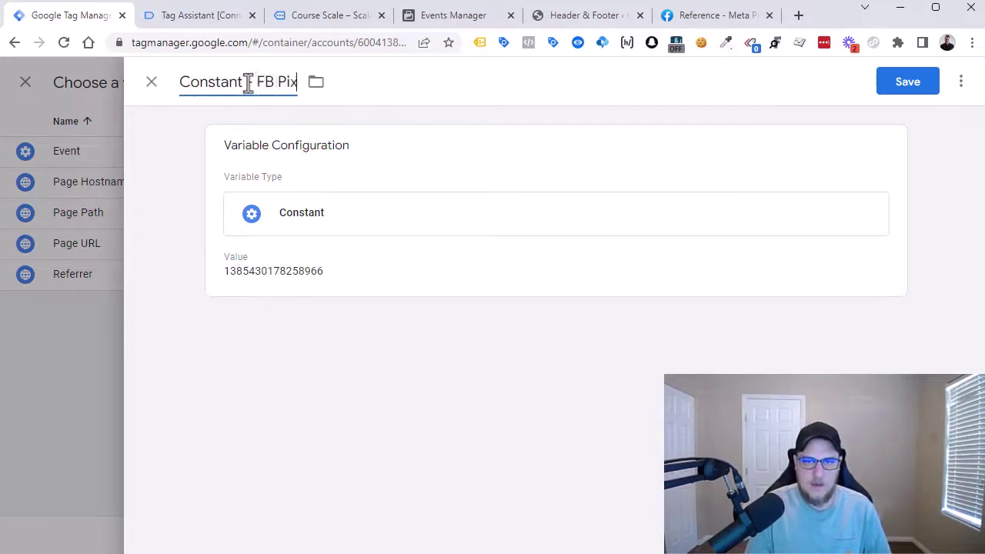
type("el ID -")
key("ctrl+v")
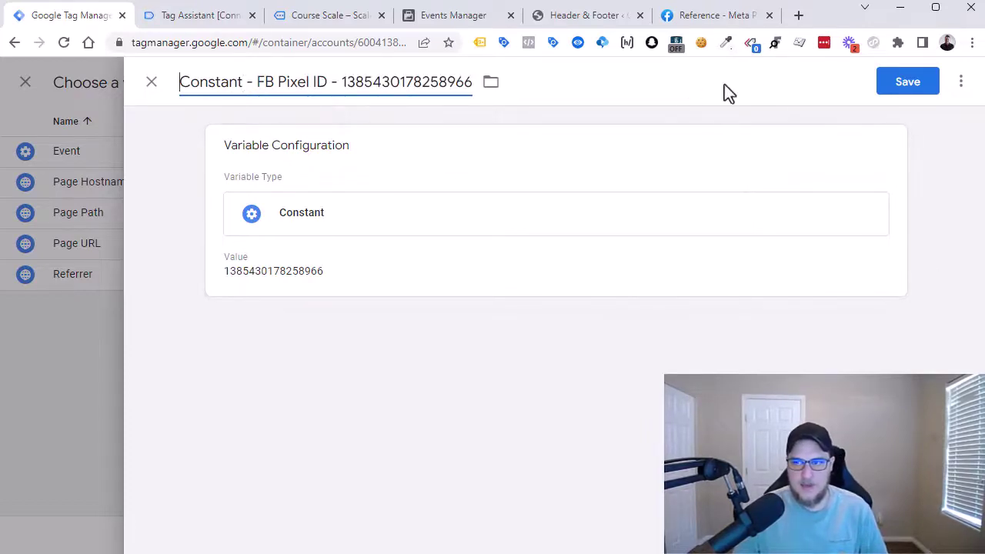
left_click(892, 83)
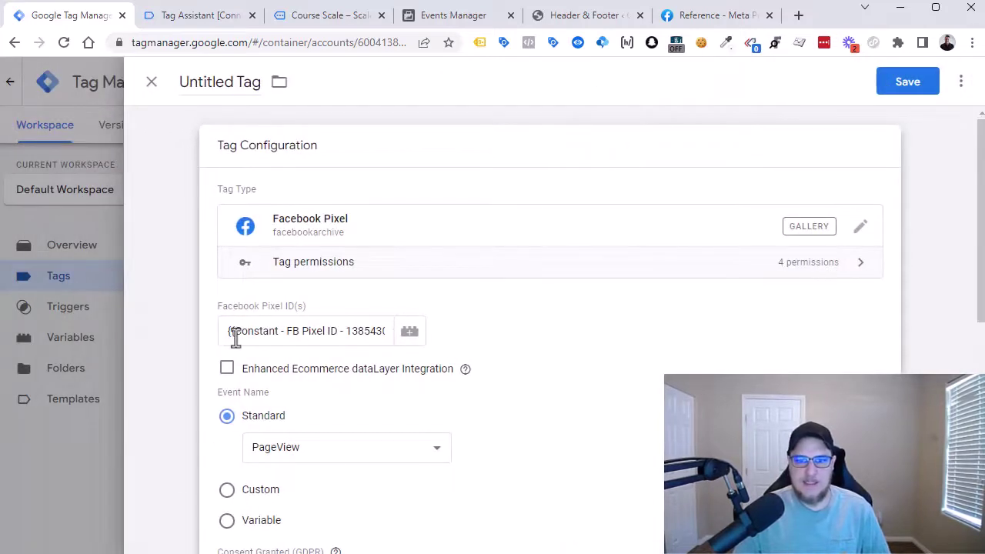
- Check the full variable reference in the tag's Facebook Pixel ID(s) setting and return to editing the tag configuration
left_click_drag(229, 330, 196, 331)
left_click(195, 327)
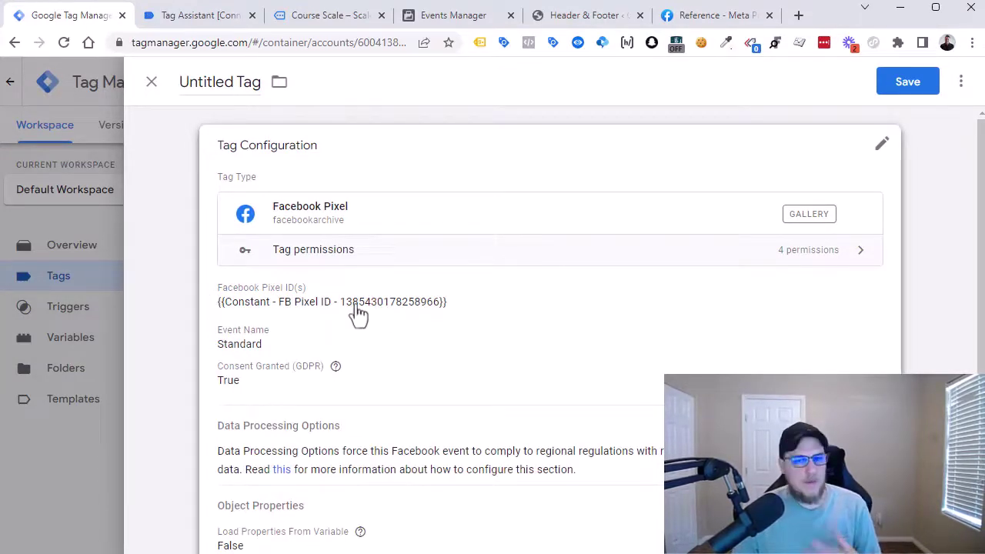
left_click(527, 323)
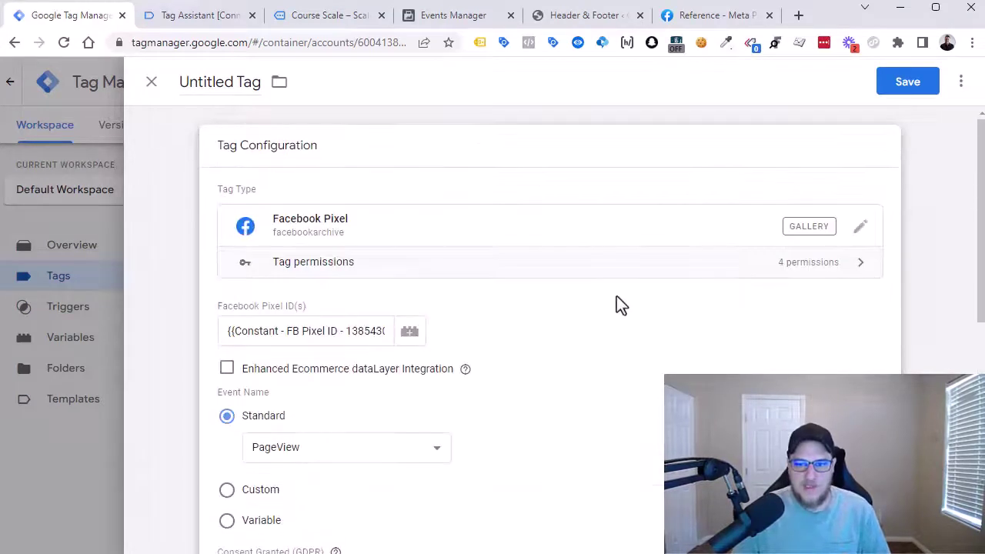
- Try the Enhanced Ecommerce dataLayer Integration option in the tag configuration and turn it back off
mouse_move(471, 371)
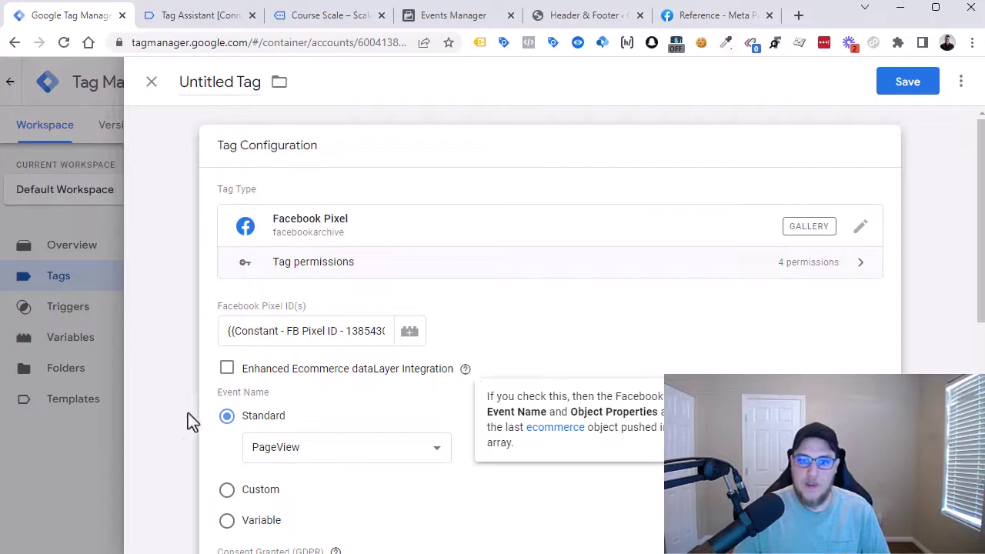
left_click(226, 369)
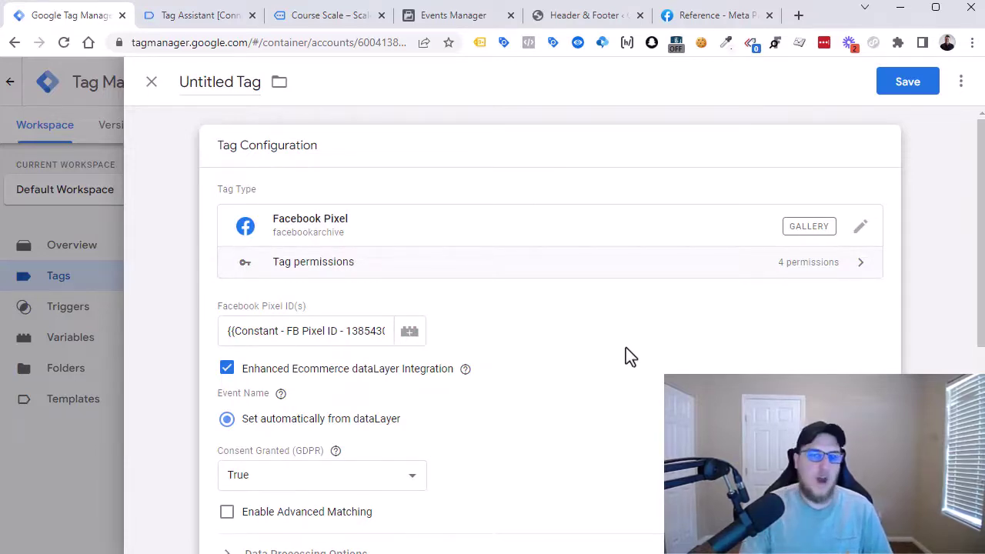
left_click(227, 369)
- Enable Advanced Matching for the Facebook Pixel tag and expand its Customer Information Data Parameters
scroll(470, 355, "down", 3)
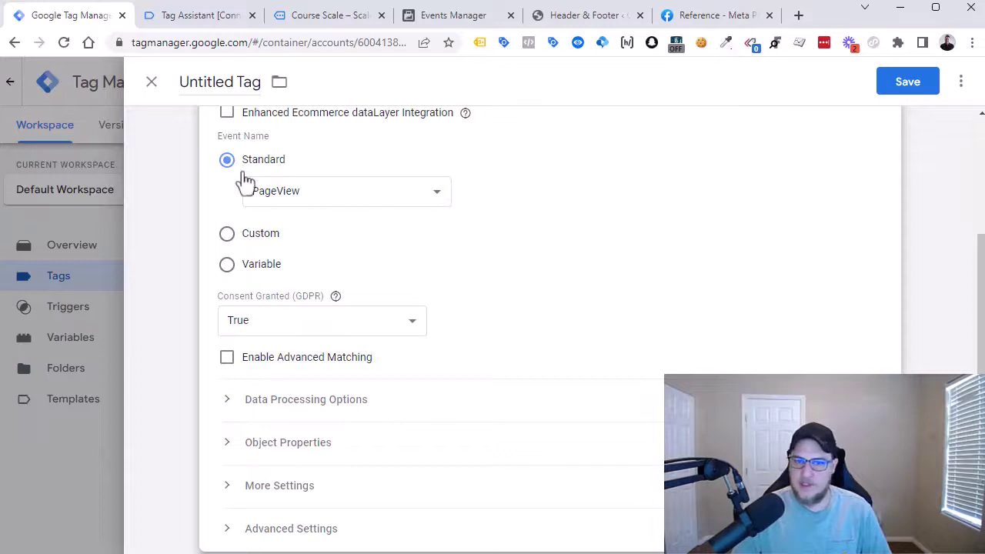
key("space")
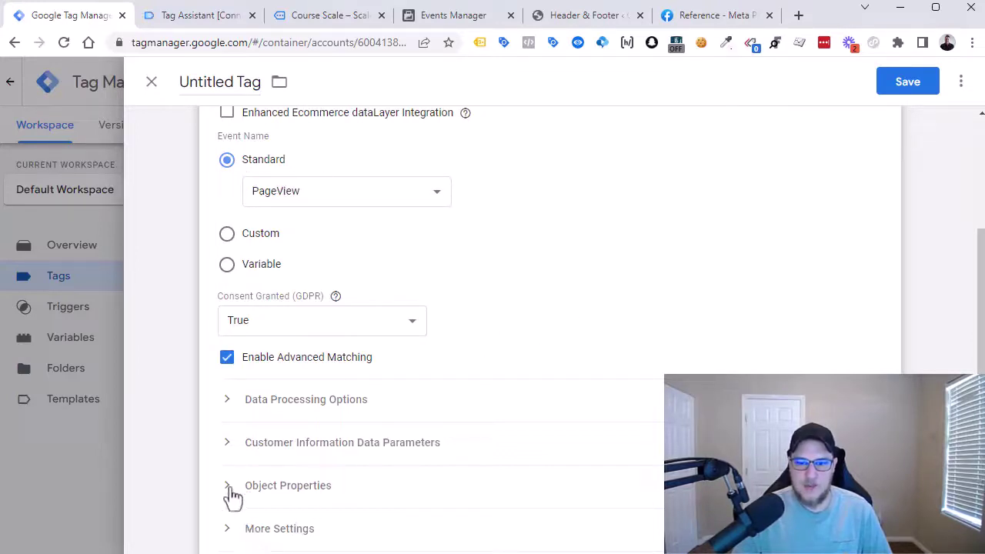
left_click(228, 359)
left_click(228, 358)
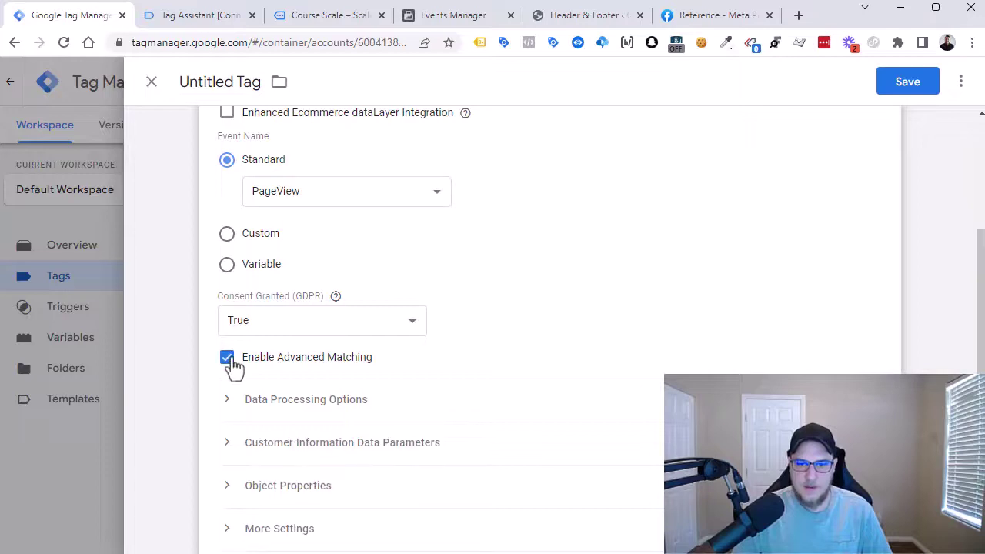
left_click(229, 358)
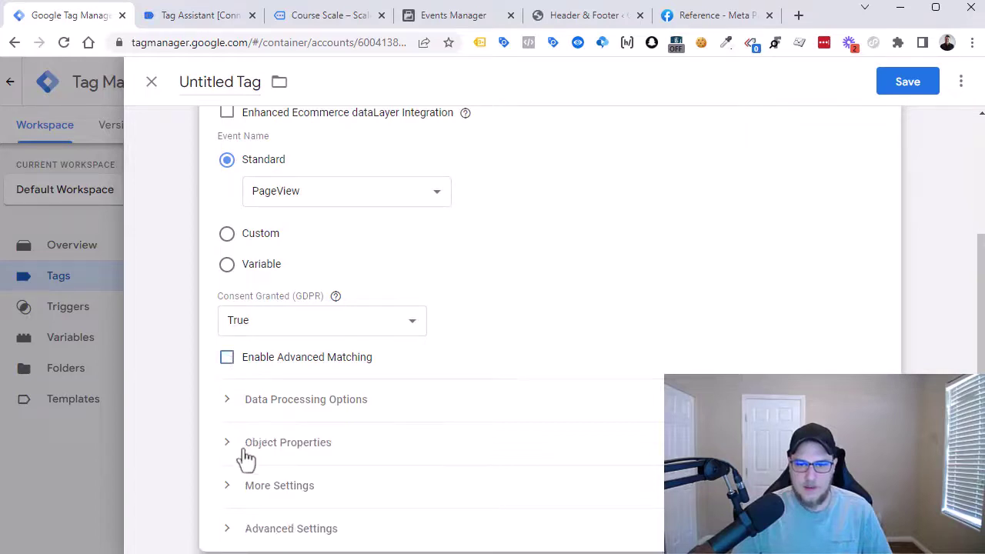
left_click(228, 359)
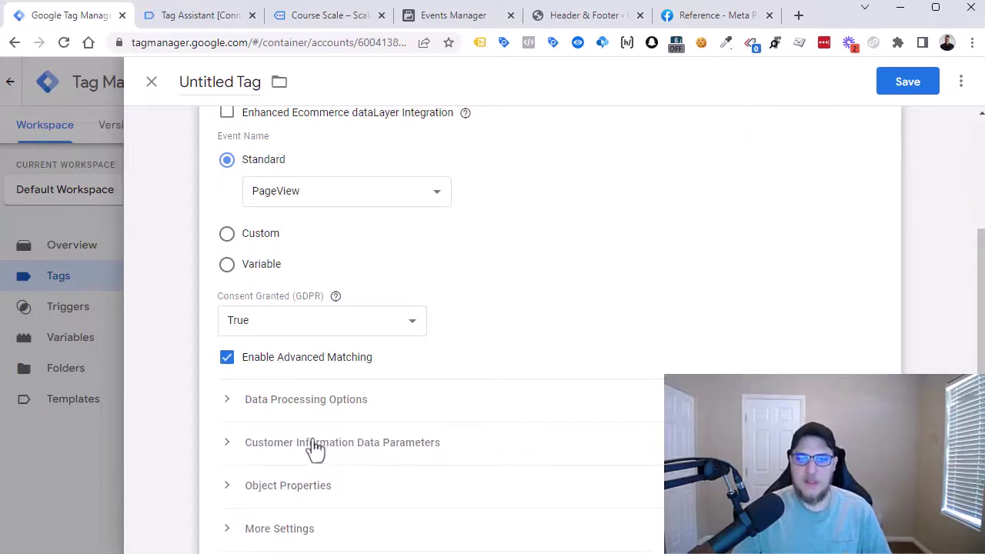
left_click(228, 358)
left_click(227, 358)
left_click(226, 444)
scroll(391, 408, "down", 3)
scroll(390, 408, "up", 3)
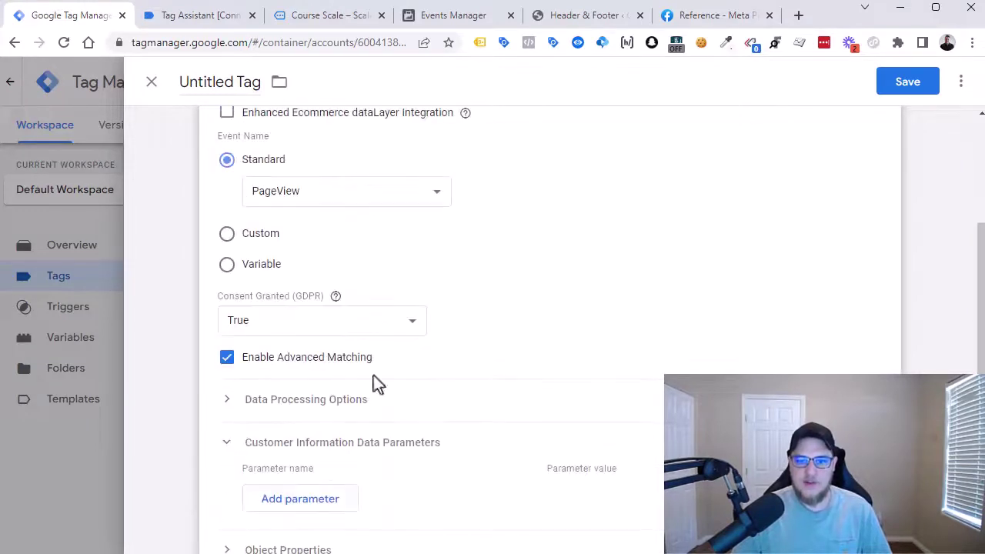
- Try adding a First Name parameter with an empty value to the Customer Information Data Parameters and remove it again
left_click(319, 500)
left_click(363, 500)
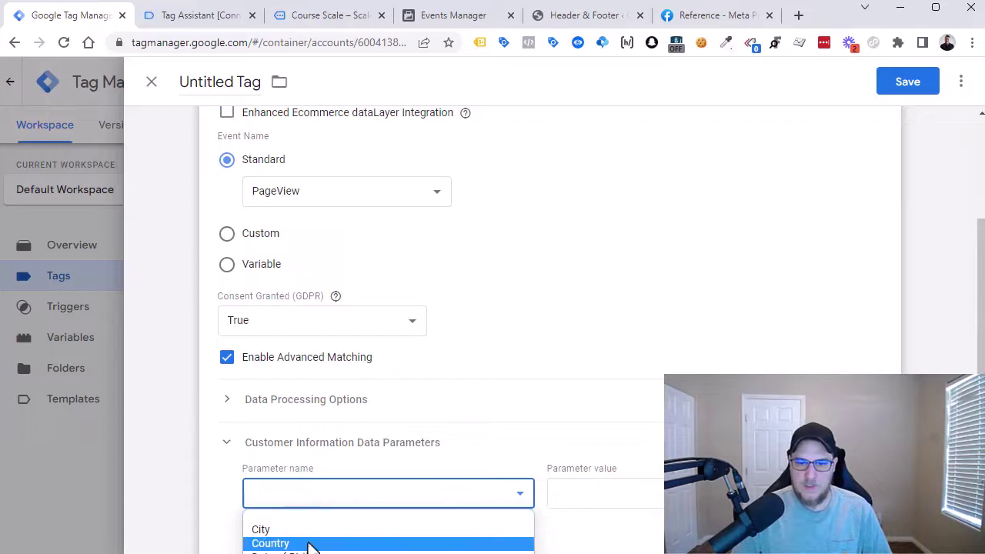
left_click(276, 553)
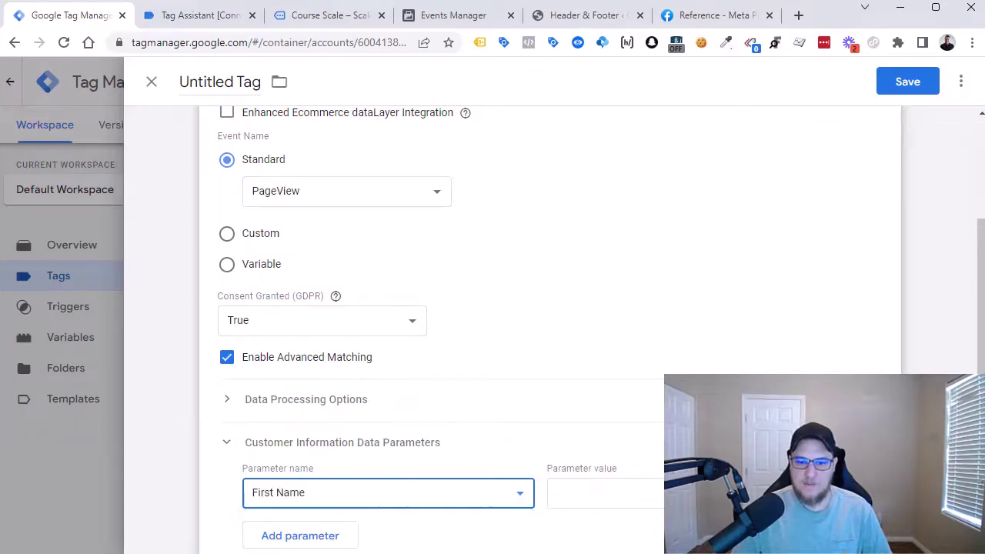
left_click(647, 499)
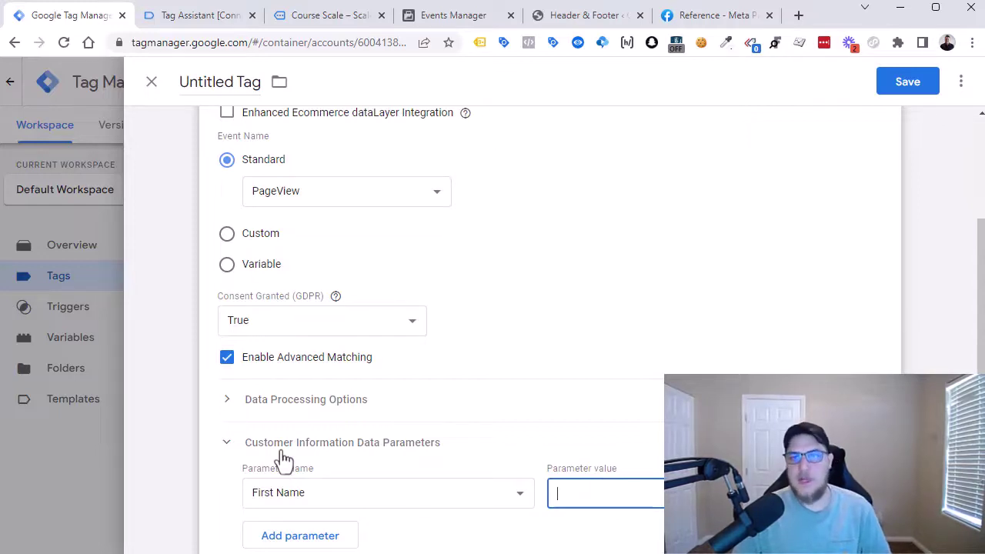
left_click(854, 492)
- Turn off Advanced Matching for the tag and review its Data Processing Options and More Settings without changing them
left_click(227, 357)
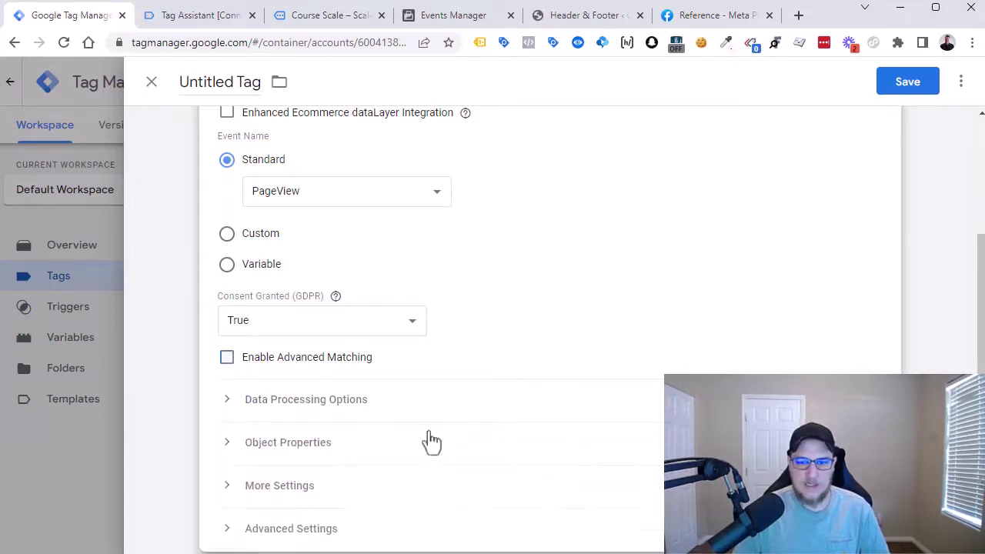
left_click(277, 406)
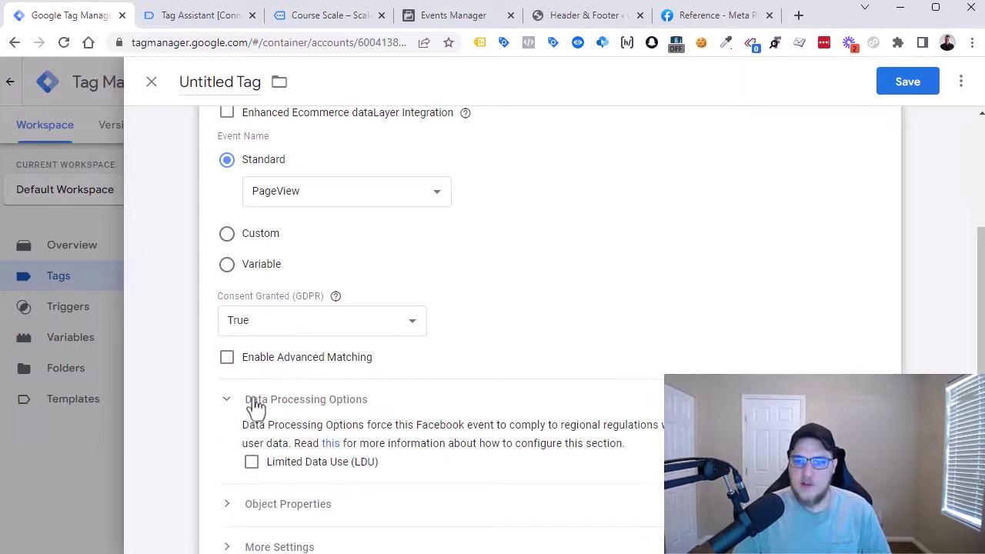
left_click(250, 398)
left_click(279, 486)
scroll(454, 358, "down", 3)
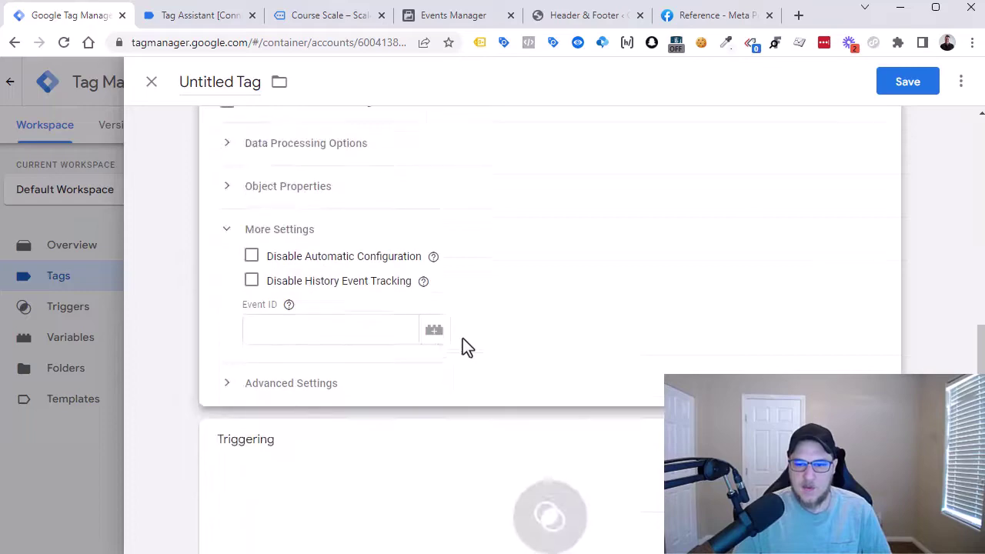
left_click(241, 228)
scroll(433, 326, "up", 3)
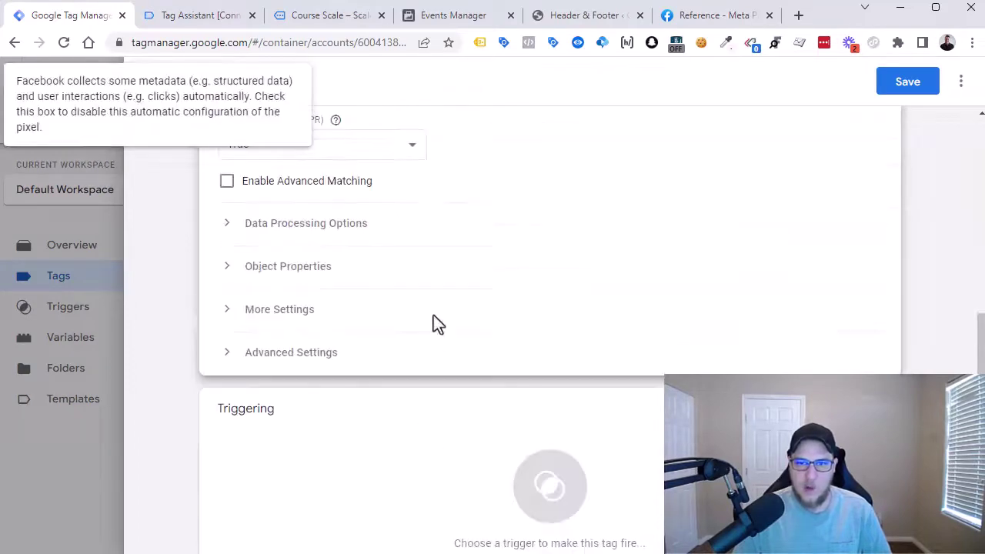
- Assign the All Pages trigger to the Facebook Pixel tag
scroll(436, 369, "down", 3)
left_click(388, 363)
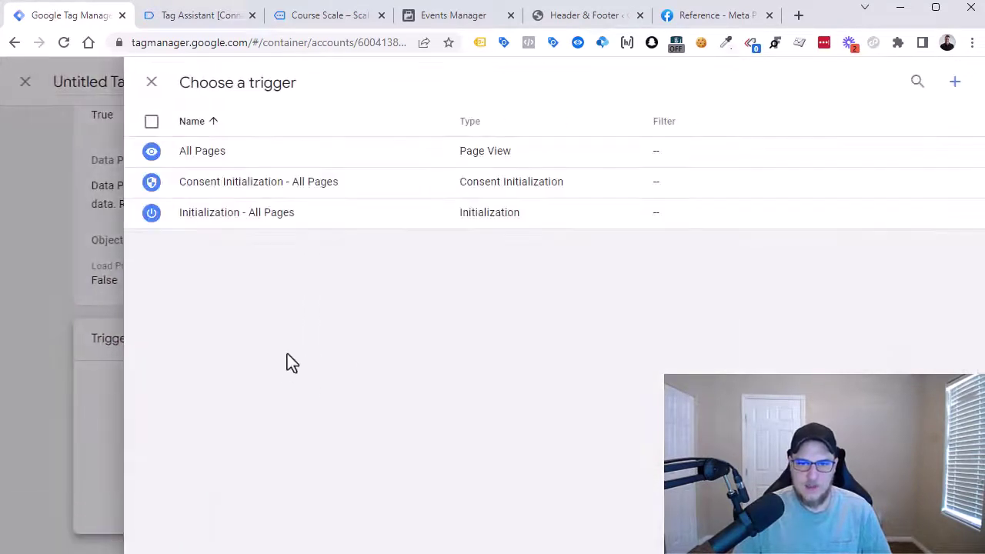
left_click(222, 157)
- Name the tag "Facebook - PageView", check its standard event selection in the configuration, and save it
scroll(496, 346, "up", 3)
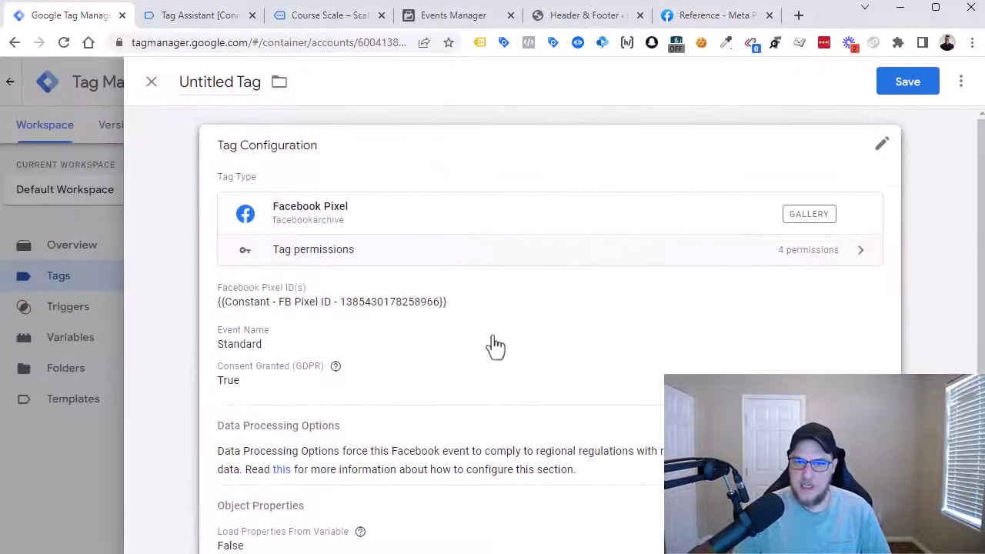
left_click(236, 88)
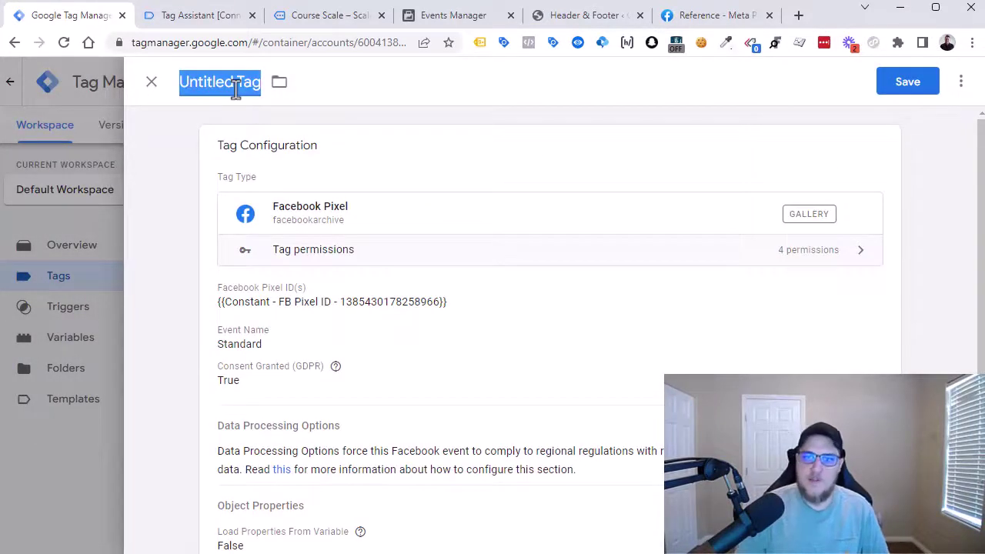
type("Facebook - PageView")
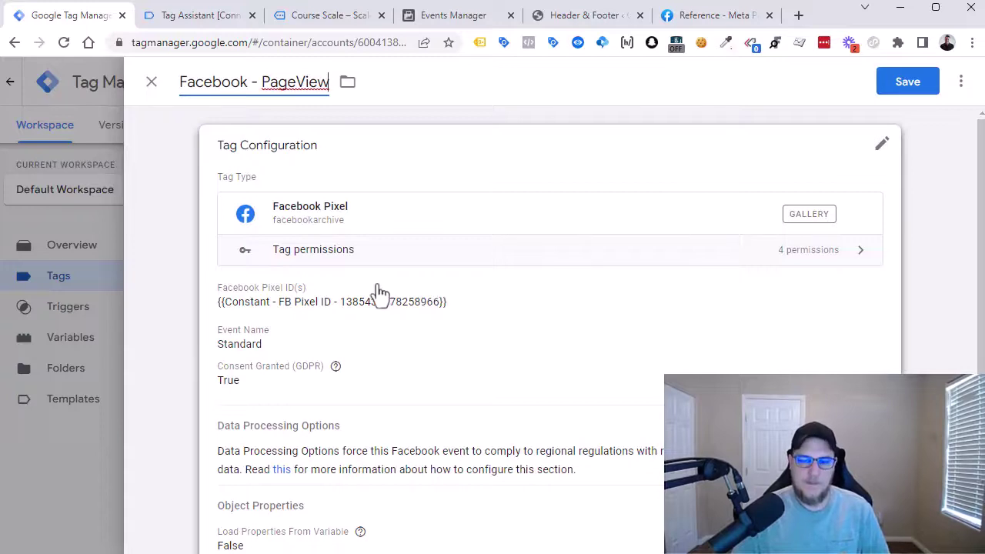
left_click(276, 341)
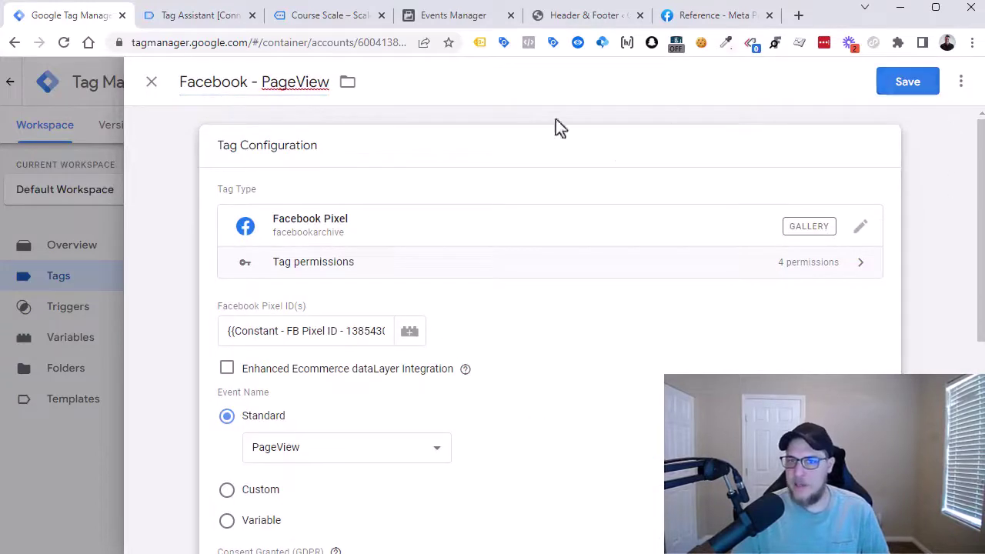
left_click(899, 82)
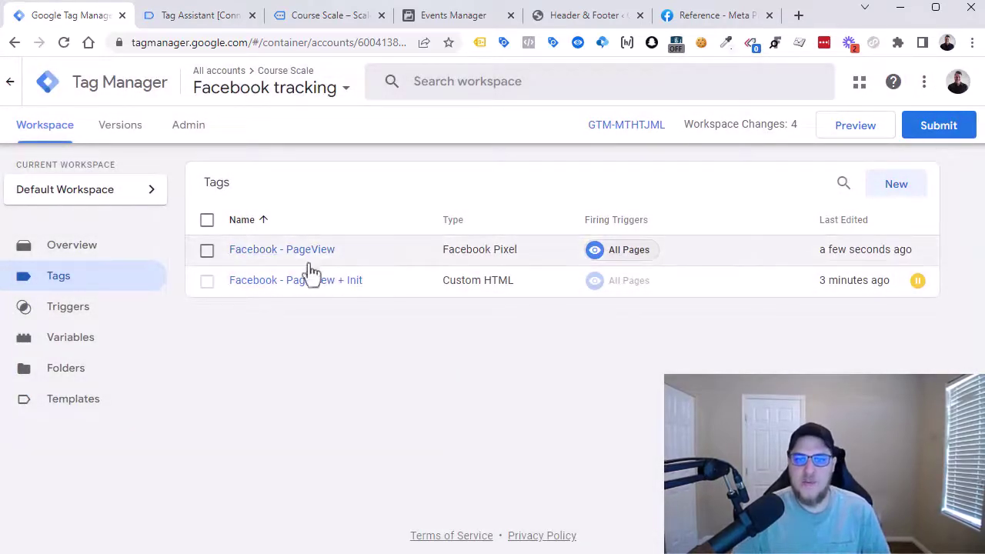
- Preview the container on coursescale.com and check which tags fire at the Consent Initialization and Container Loaded events
left_click(860, 139)
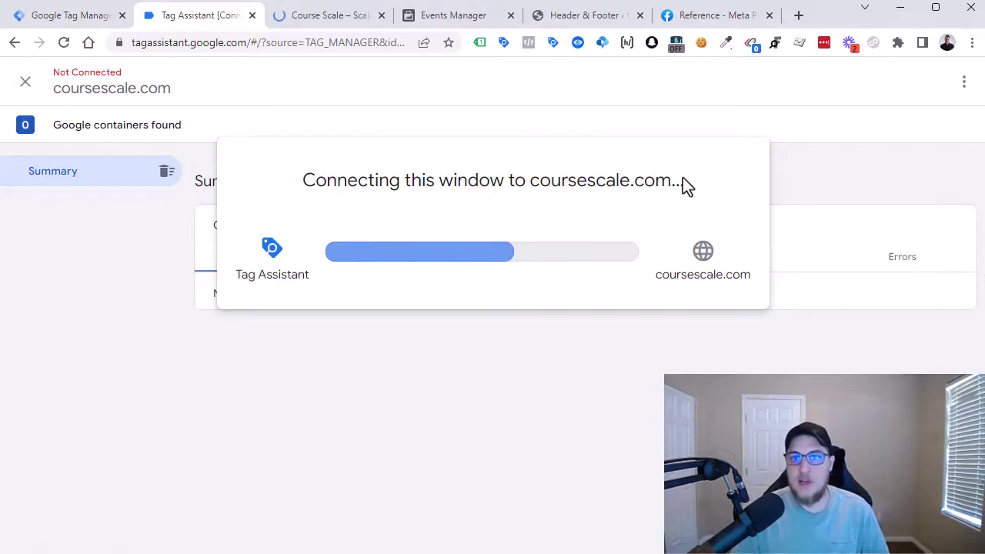
left_click(508, 355)
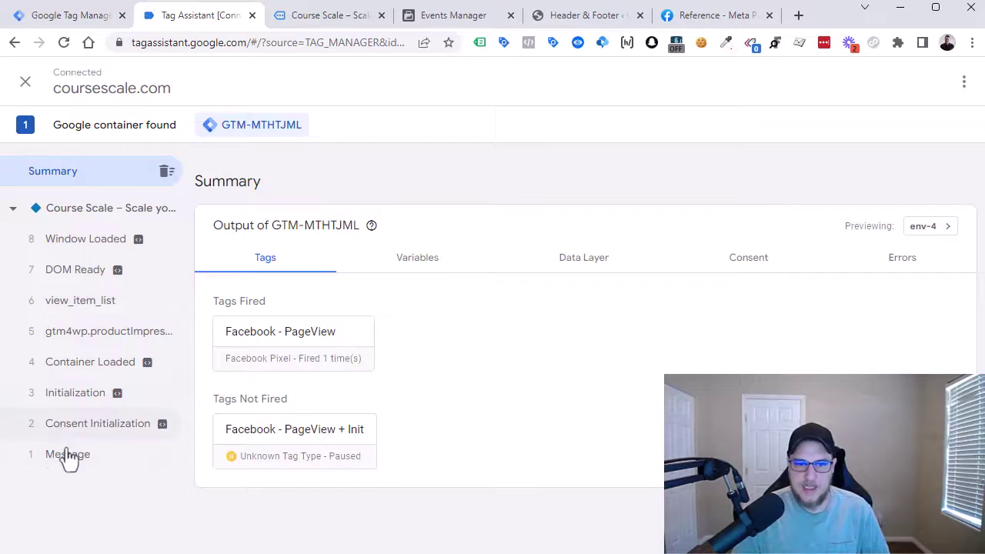
left_click(110, 434)
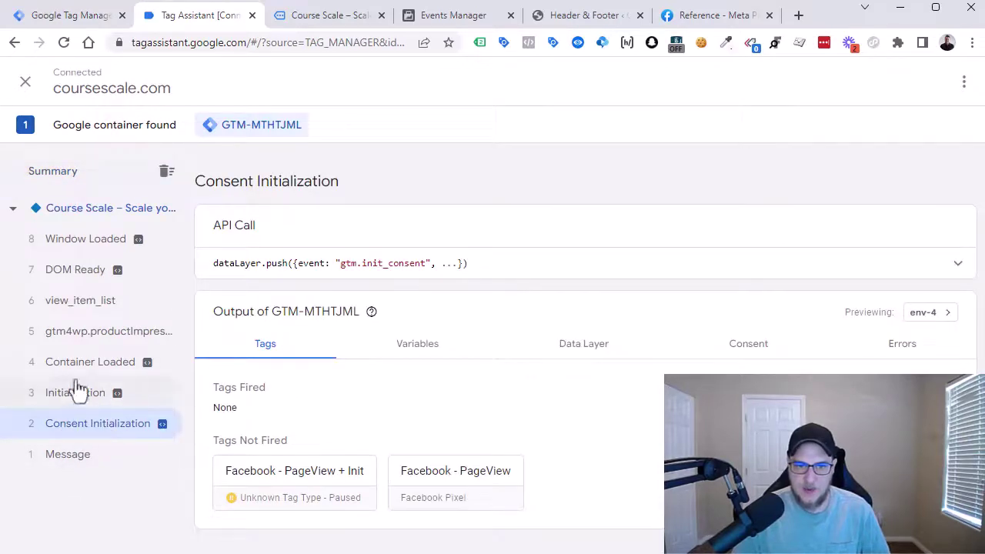
left_click(106, 360)
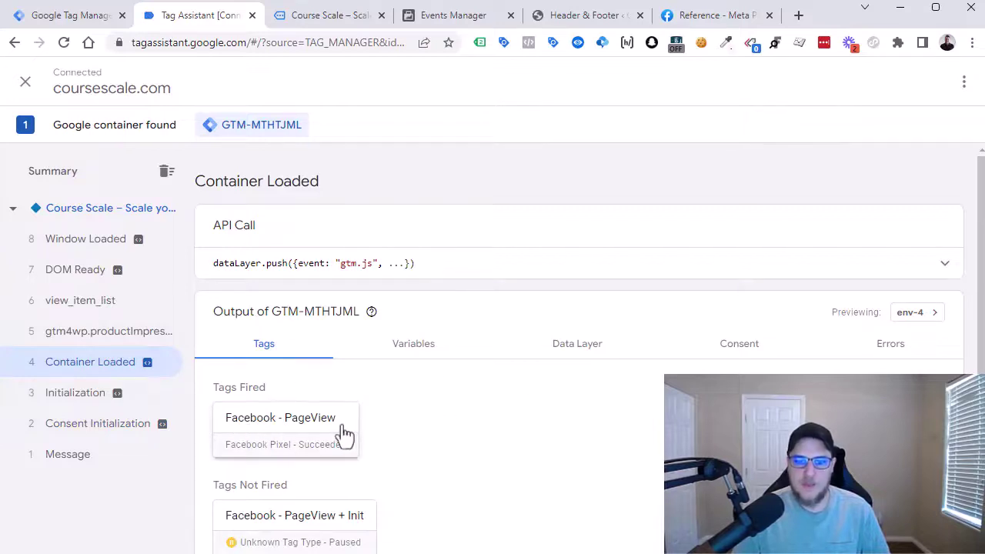
scroll(413, 408, "down", 1)
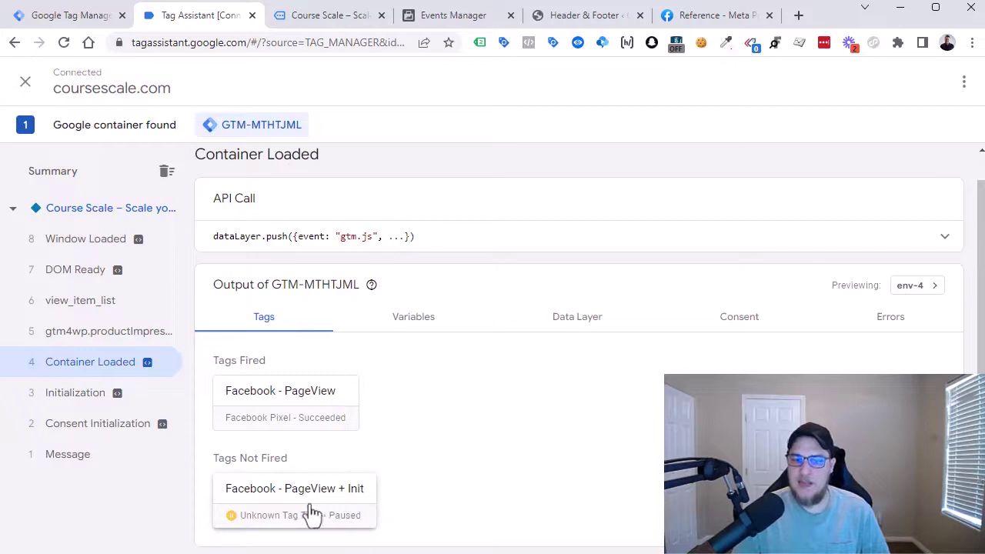
scroll(310, 509, "up", 1)
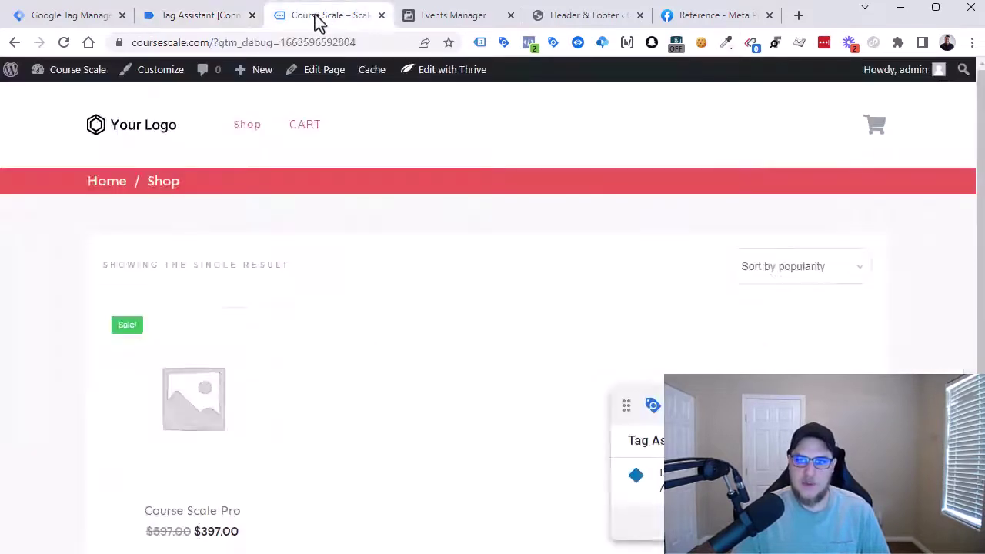
- Inspect the PageView event details with Facebook Pixel Helper on the Course Scale shop page
left_click(528, 43)
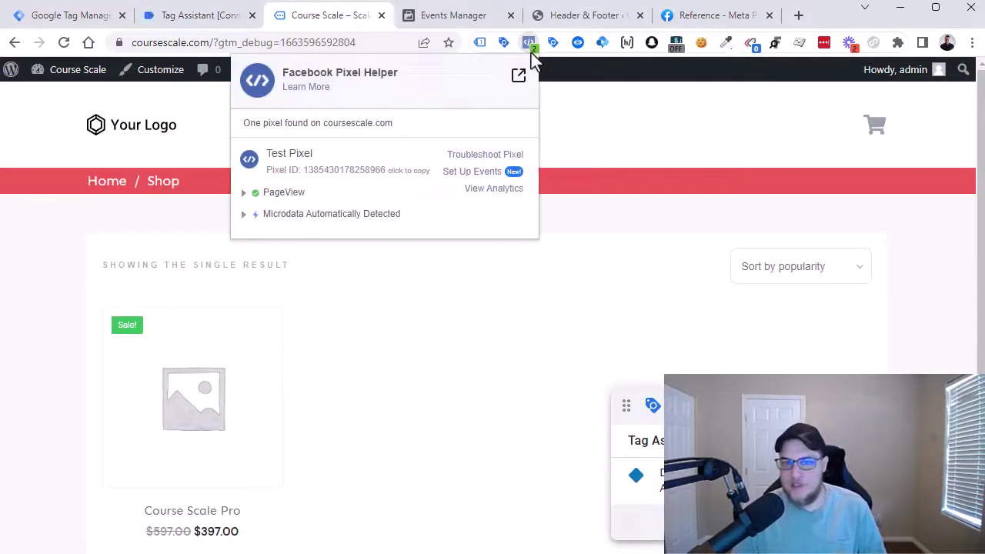
left_click(262, 199)
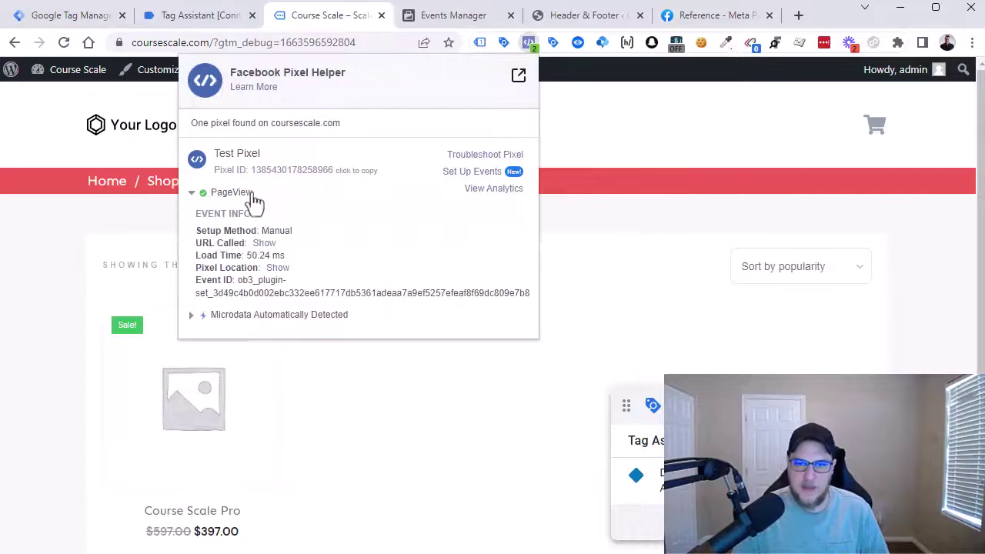
left_click(250, 200)
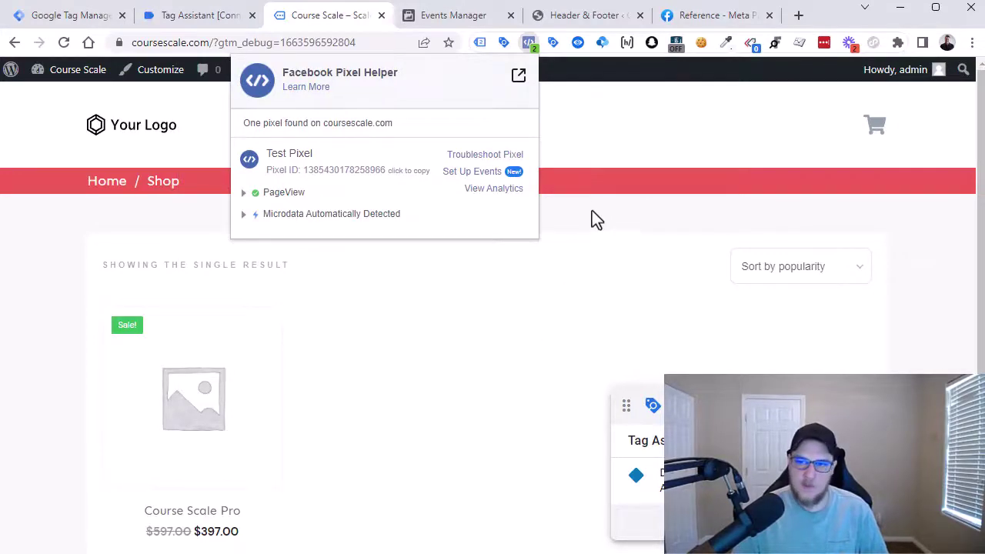